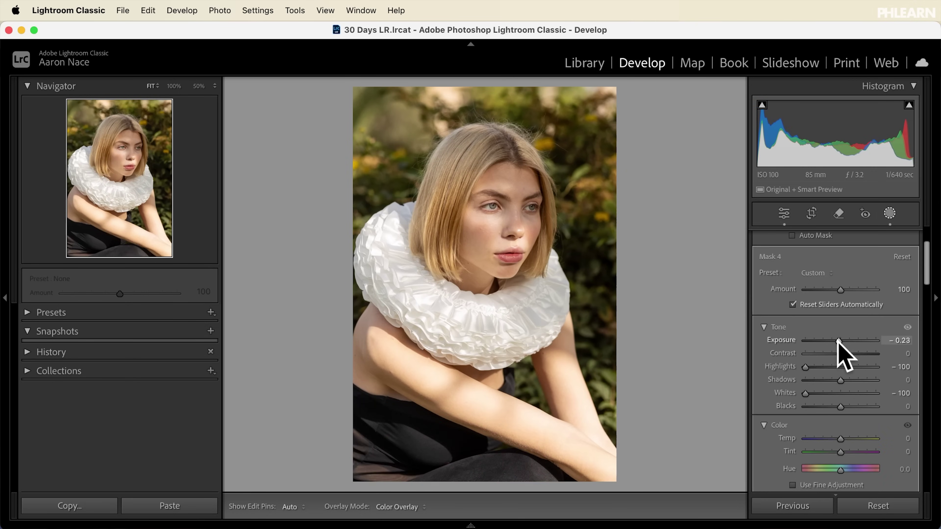
{"action": "left_click_drag", "start_coordinate": [836, 340], "coordinate": [834, 341]}
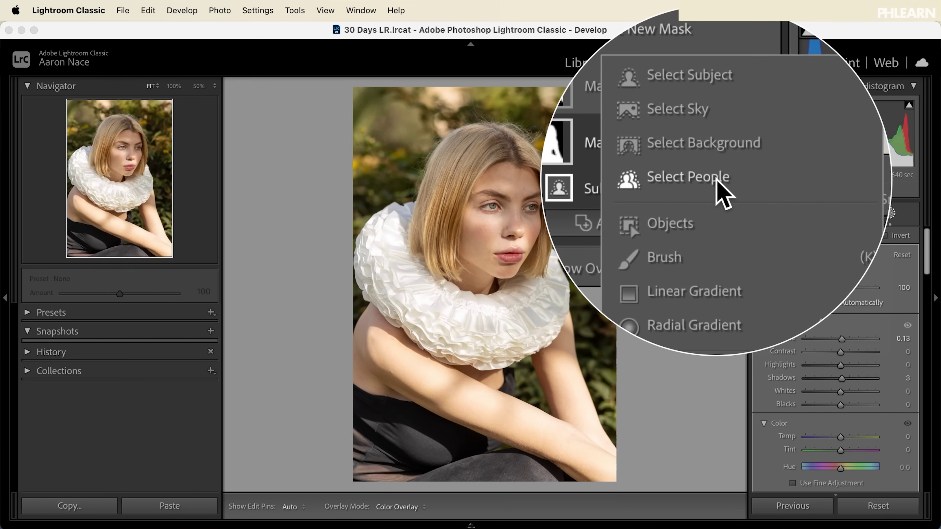
{"action": "left_click", "coordinate": [717, 182]}
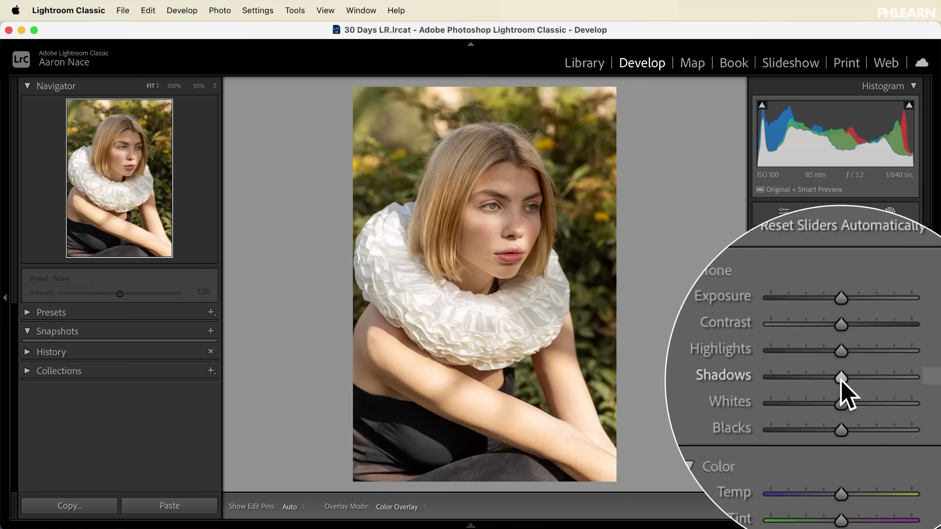
{"action": "mouse_move", "coordinate": [840, 378]}
{"action": "left_mouse_down"}
{"action": "mouse_move", "coordinate": [853, 378]}
{"action": "mouse_move", "coordinate": [833, 370]}
{"action": "left_mouse_up"}
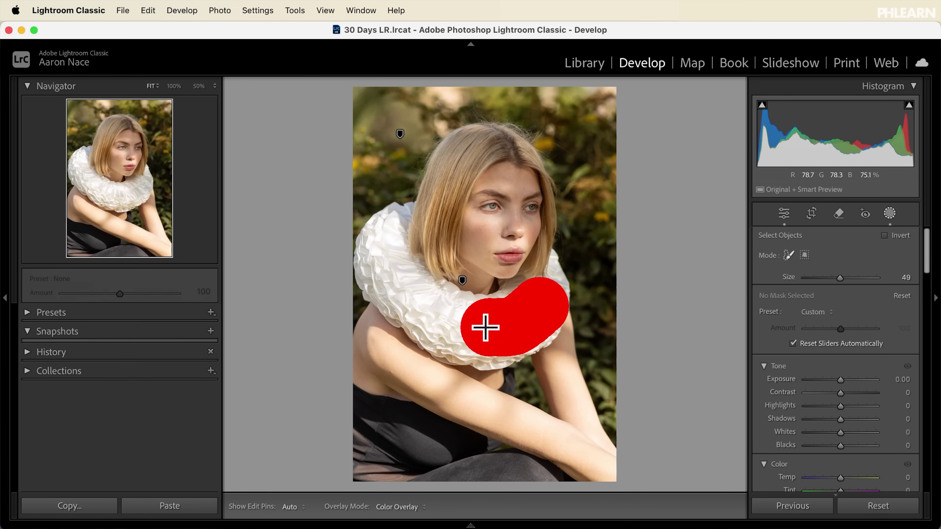
{"action": "mouse_move", "coordinate": [485, 328]}
{"action": "left_mouse_down"}
{"action": "mouse_move", "coordinate": [442, 318]}
{"action": "mouse_move", "coordinate": [400, 283]}
{"action": "left_mouse_up"}
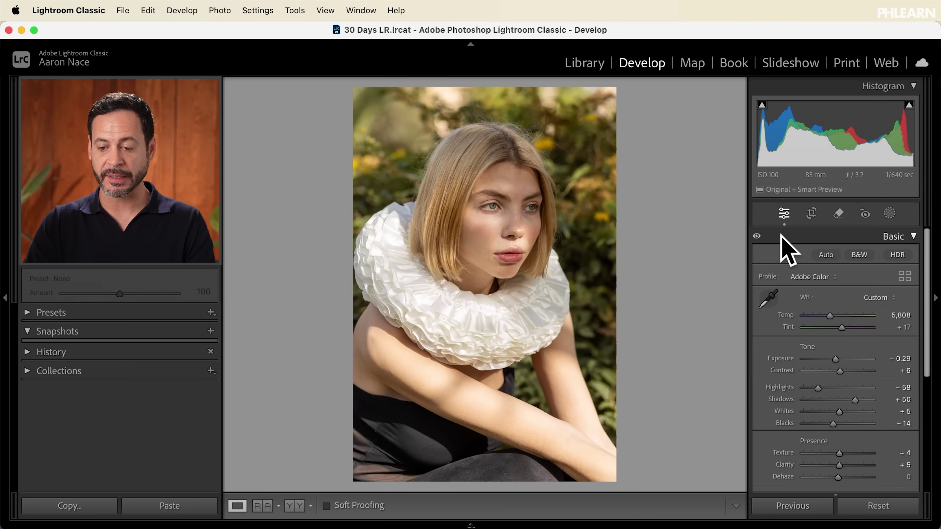
- Compare the portrait with and without its Basic adjustments by switching their visibility off and on several times
{"action": "left_click", "coordinate": [756, 234]}
{"action": "left_click", "coordinate": [757, 234]}
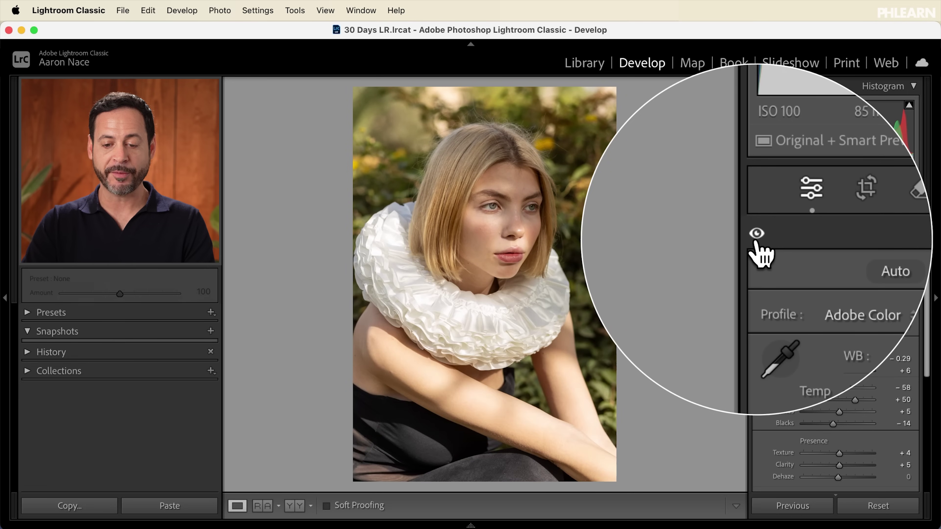
{"action": "left_click", "coordinate": [757, 234]}
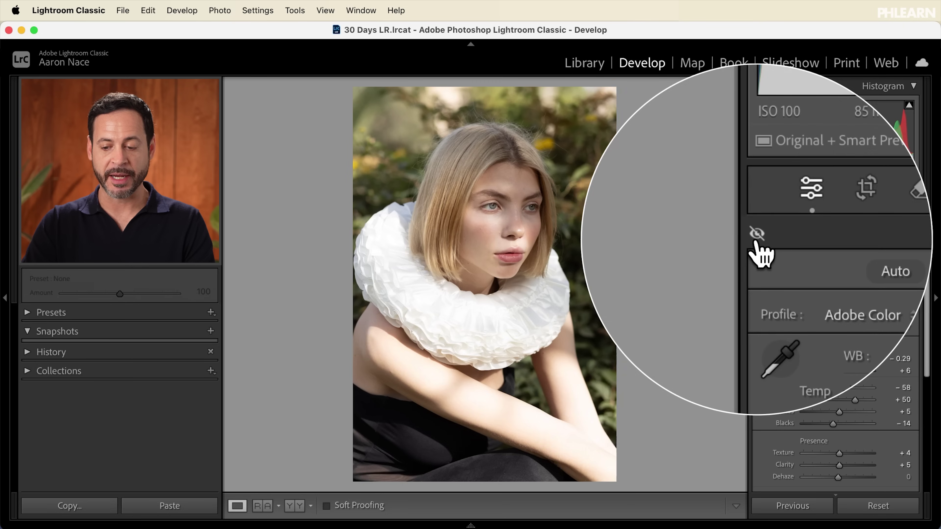
{"action": "left_click", "coordinate": [757, 236]}
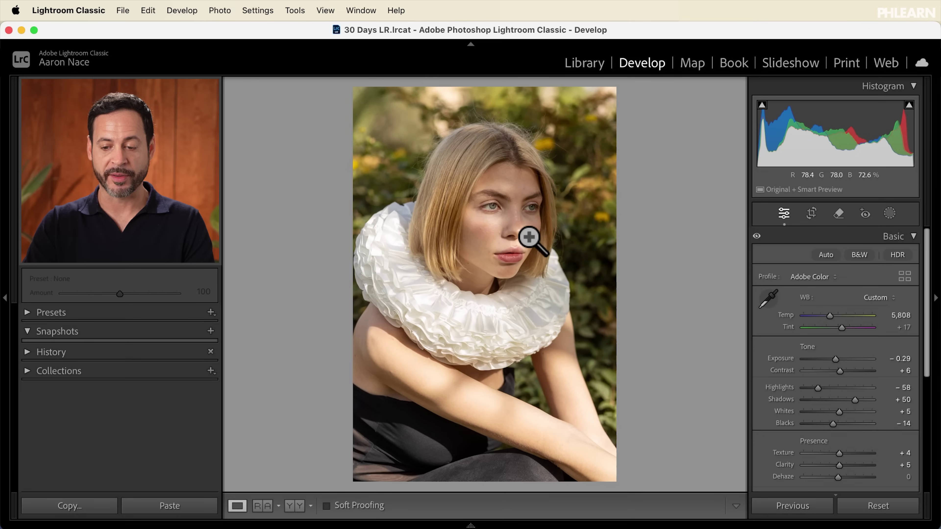
{"action": "left_click", "coordinate": [756, 236]}
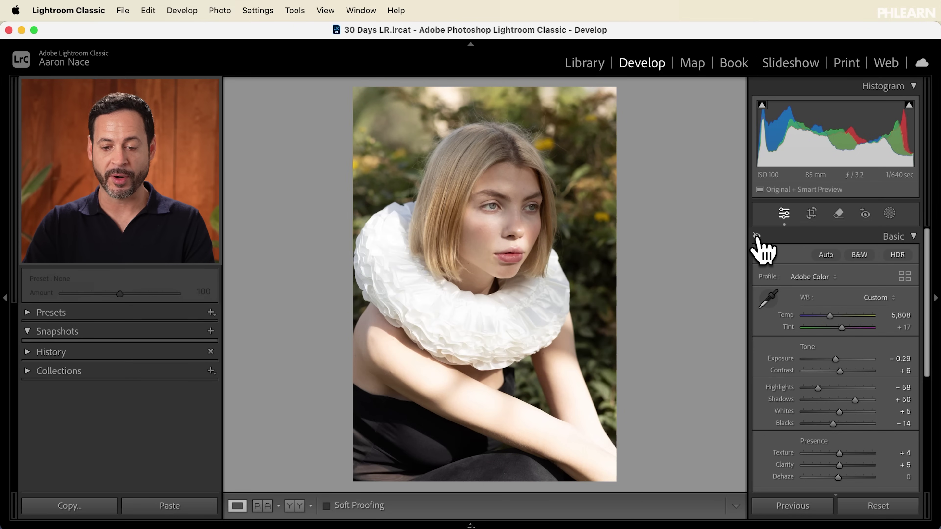
{"action": "left_click", "coordinate": [756, 236]}
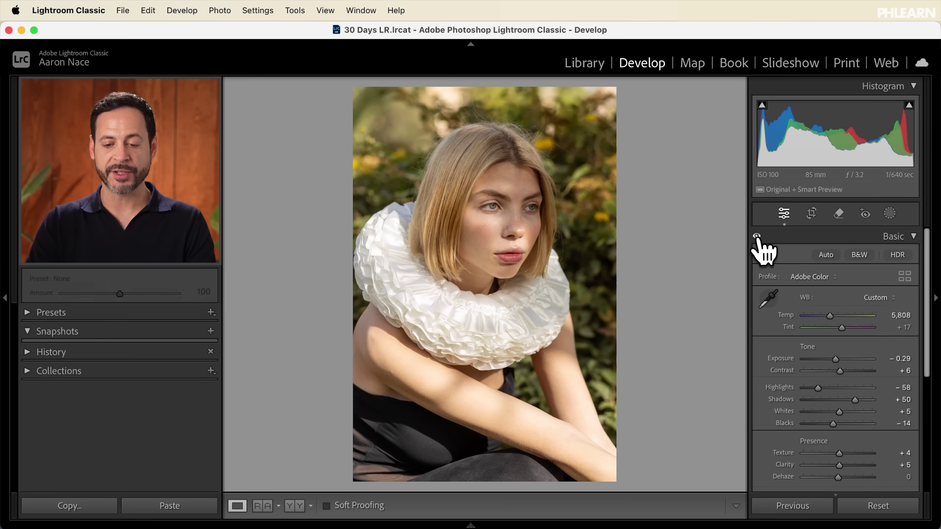
{"action": "left_click", "coordinate": [756, 237]}
{"action": "left_click", "coordinate": [756, 236]}
{"action": "left_click", "coordinate": [757, 236]}
{"action": "left_click", "coordinate": [756, 236]}
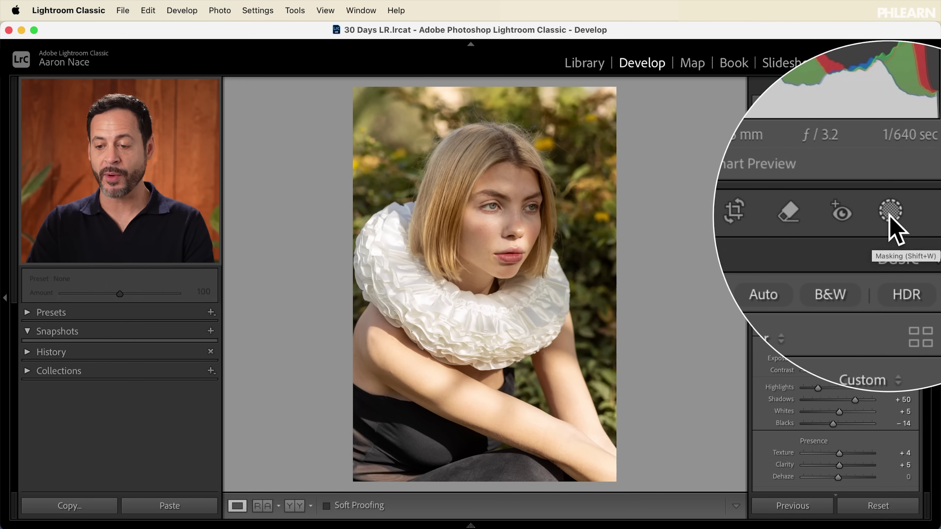
- Open Masking and create a new mask that automatically selects the subject of the portrait
{"action": "left_click", "coordinate": [889, 214]}
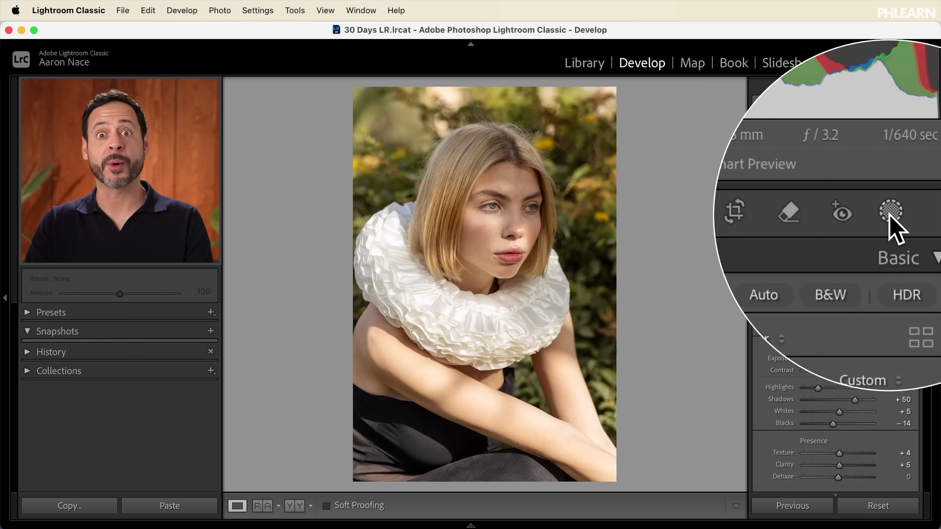
{"action": "left_click", "coordinate": [889, 214]}
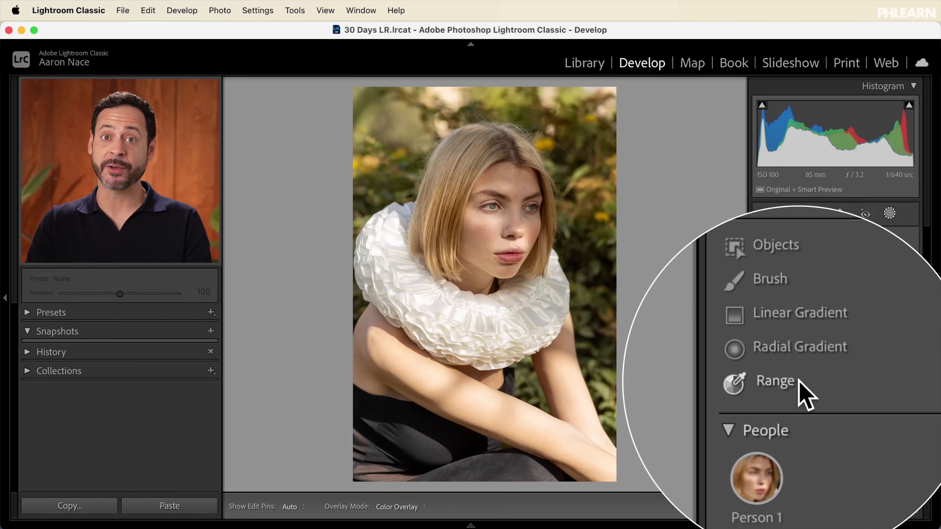
{"action": "mouse_move", "coordinate": [785, 431]}
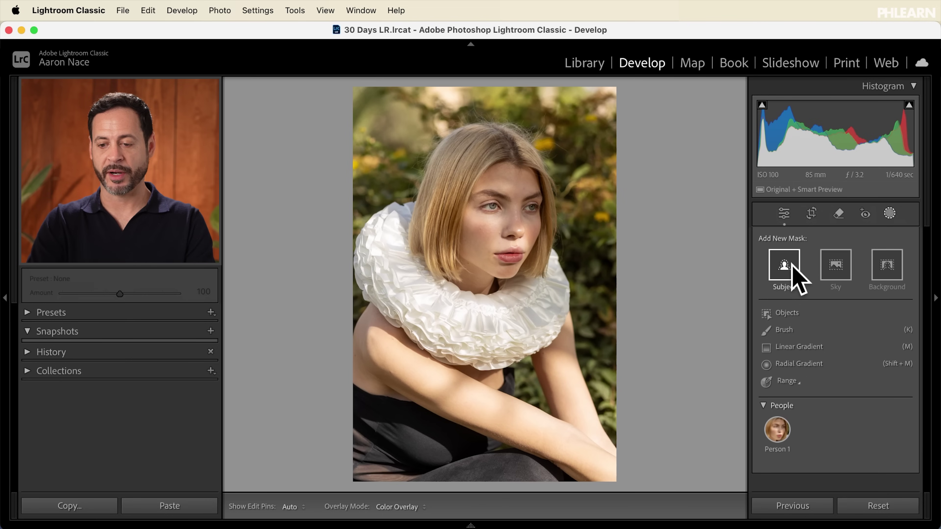
{"action": "left_click", "coordinate": [784, 265]}
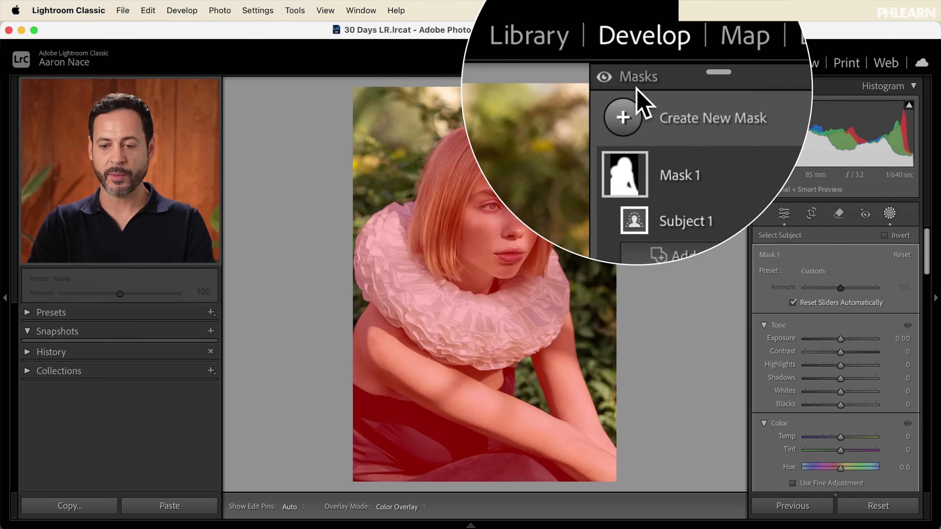
- Switch the visibility of all masks off and on, and do the same for Mask 1 alone
{"action": "left_click", "coordinate": [644, 80]}
{"action": "left_click", "coordinate": [622, 85]}
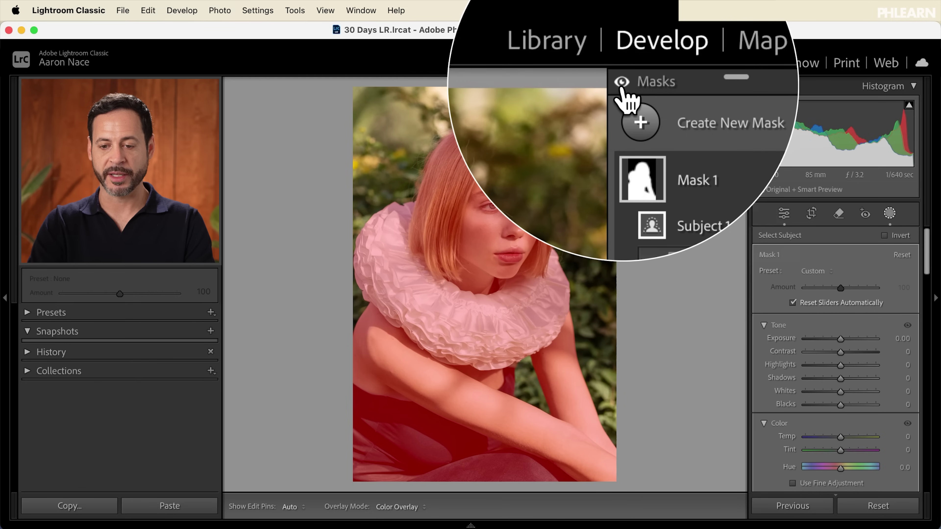
{"action": "left_click", "coordinate": [622, 84]}
{"action": "left_click", "coordinate": [622, 84]}
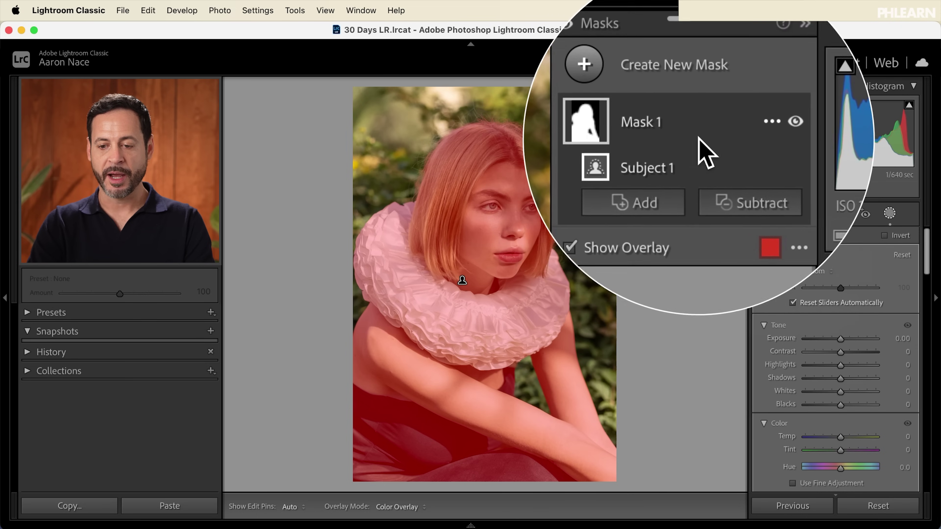
{"action": "left_click", "coordinate": [738, 131]}
{"action": "left_click", "coordinate": [737, 132]}
{"action": "left_click", "coordinate": [737, 132]}
{"action": "left_click", "coordinate": [737, 132]}
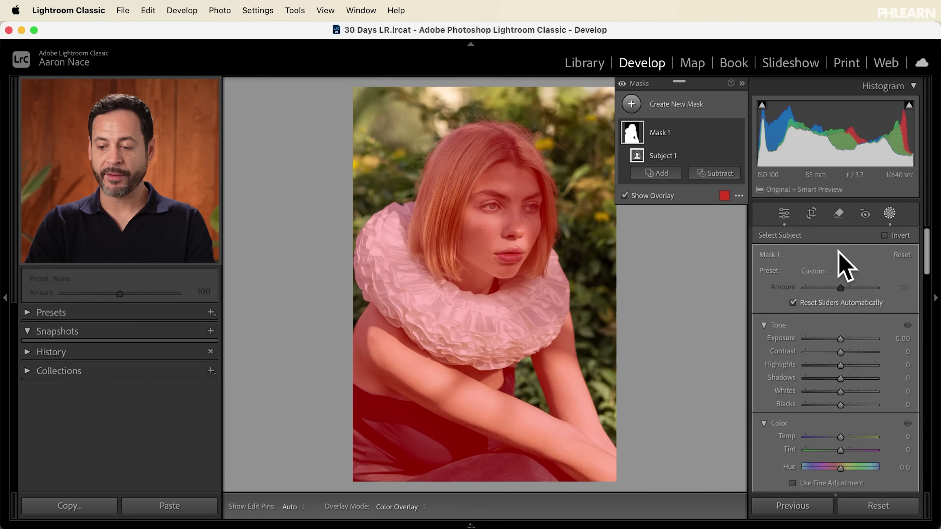
- Look through all adjustment settings available for the subject mask, from Tone to Detail, and compare them with the Basic adjustments
{"action": "scroll", "coordinate": [839, 252], "scroll_direction": "down", "scroll_amount": 10}
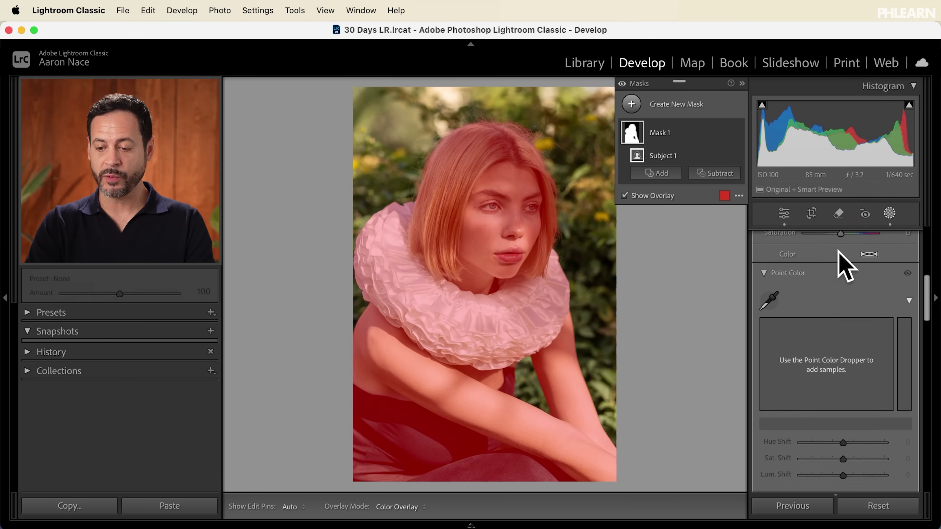
{"action": "scroll", "coordinate": [839, 252], "scroll_direction": "down", "scroll_amount": 10}
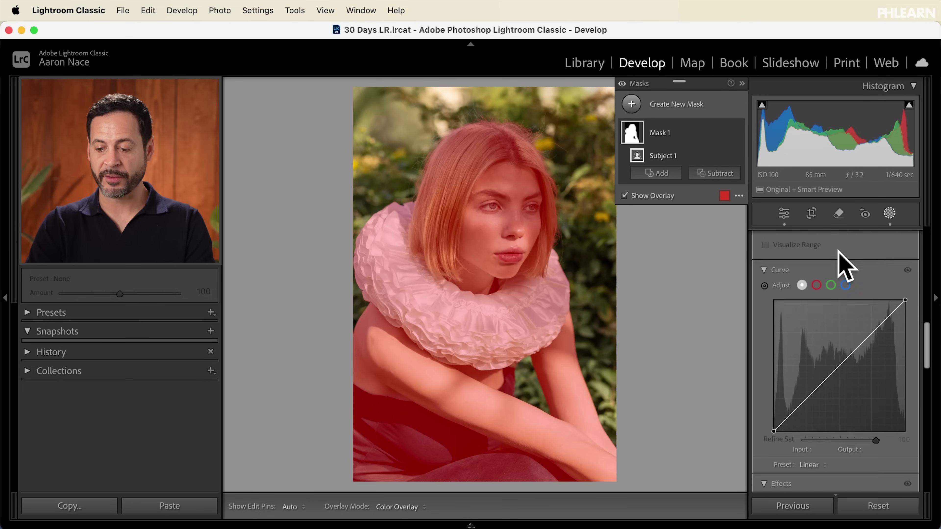
{"action": "scroll", "coordinate": [838, 249], "scroll_direction": "down", "scroll_amount": 10}
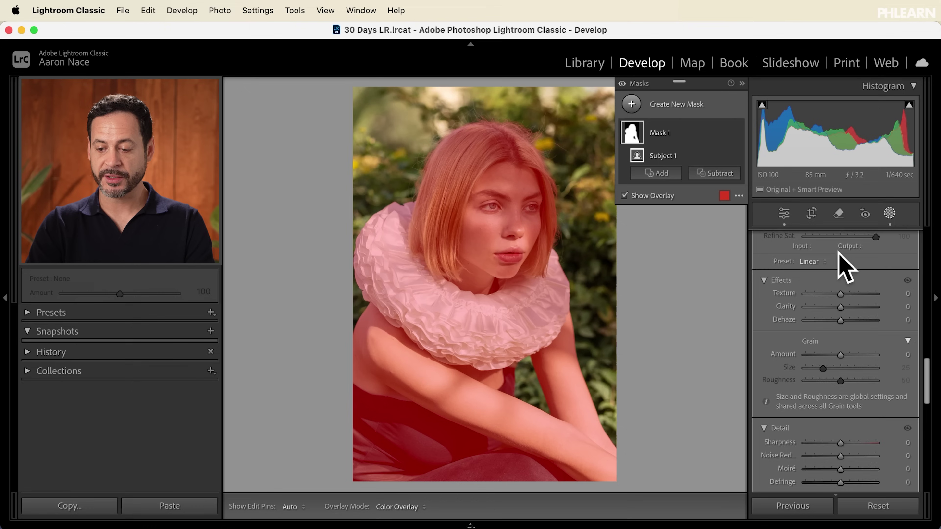
{"action": "scroll", "coordinate": [838, 252], "scroll_direction": "down", "scroll_amount": 10}
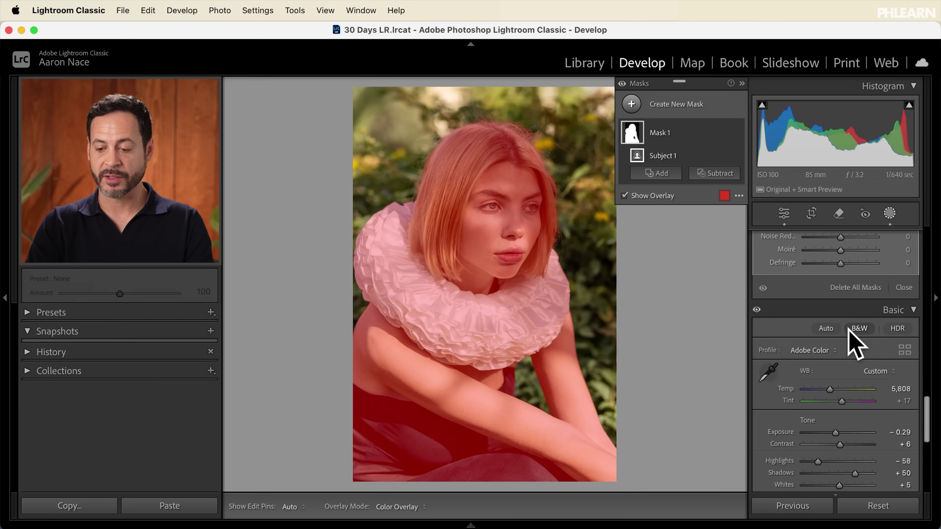
{"action": "scroll", "coordinate": [850, 341], "scroll_direction": "down", "scroll_amount": 3}
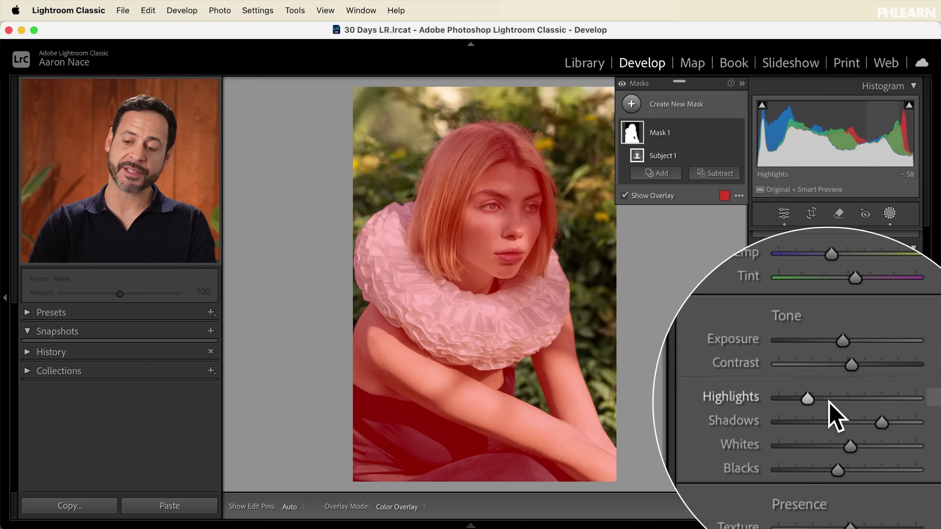
{"action": "scroll", "coordinate": [829, 402], "scroll_direction": "up", "scroll_amount": 8}
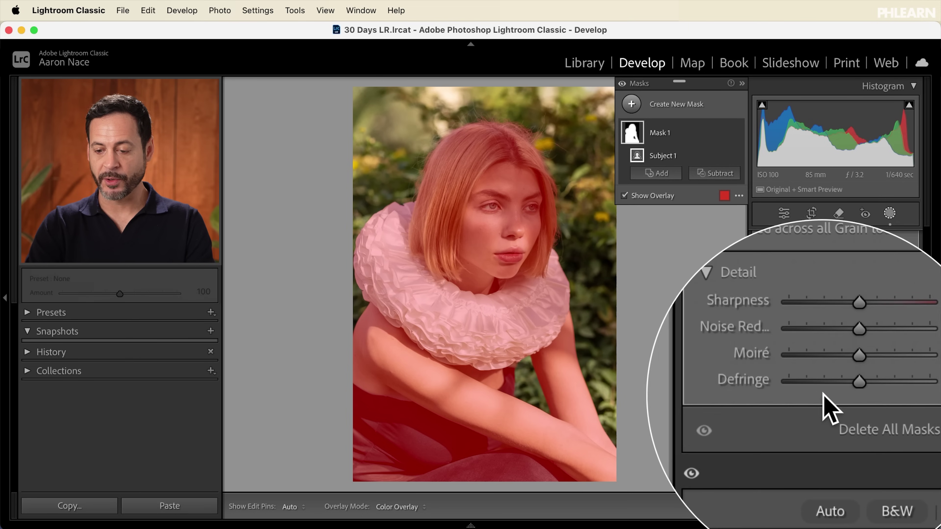
{"action": "scroll", "coordinate": [827, 396], "scroll_direction": "up", "scroll_amount": 1}
{"action": "scroll", "coordinate": [828, 393], "scroll_direction": "up", "scroll_amount": 10}
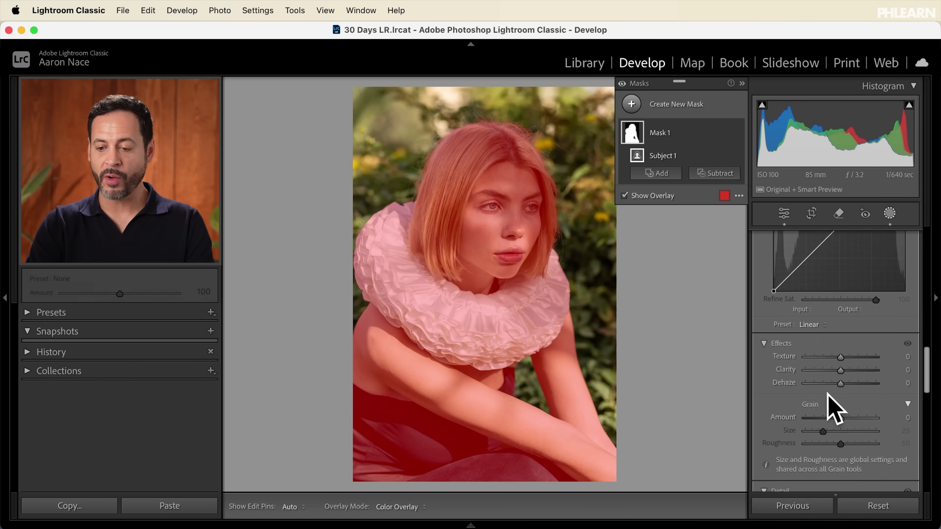
{"action": "scroll", "coordinate": [827, 394], "scroll_direction": "up", "scroll_amount": 9}
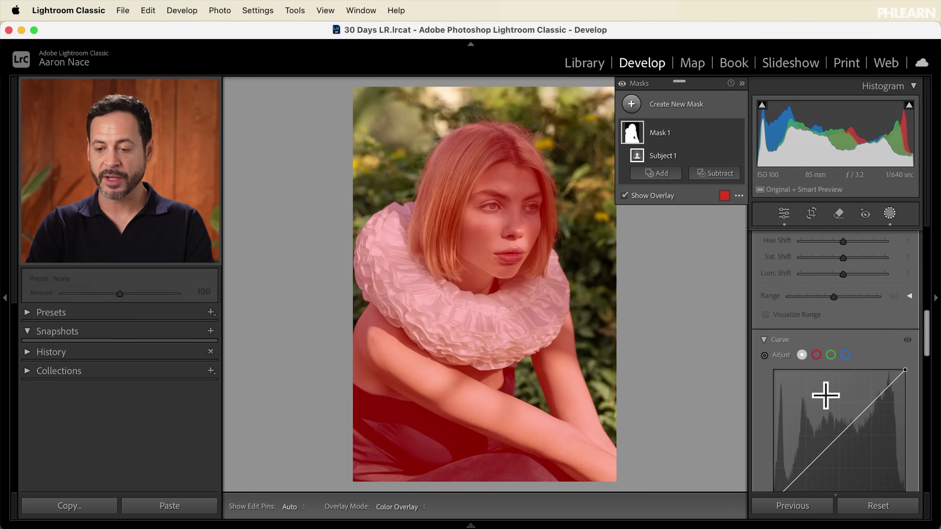
{"action": "scroll", "coordinate": [829, 408], "scroll_direction": "up", "scroll_amount": 10}
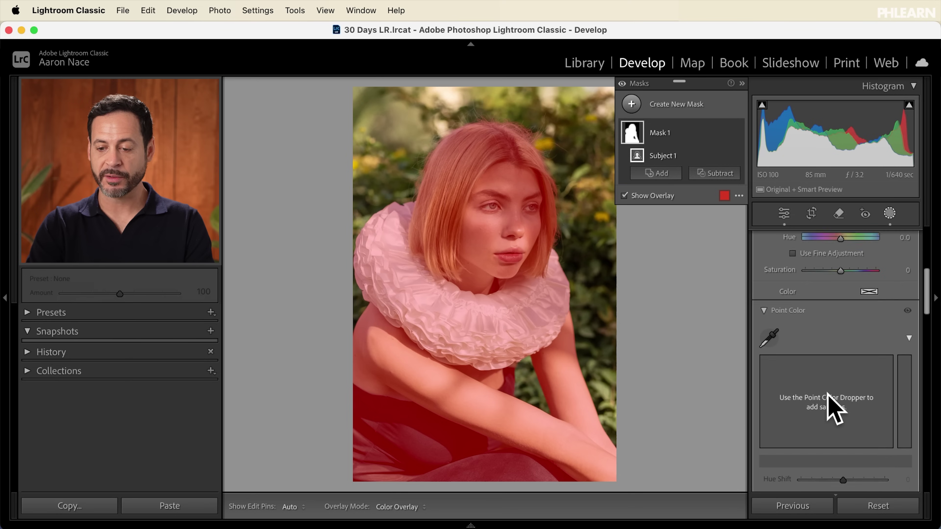
{"action": "scroll", "coordinate": [834, 408], "scroll_direction": "up", "scroll_amount": 8}
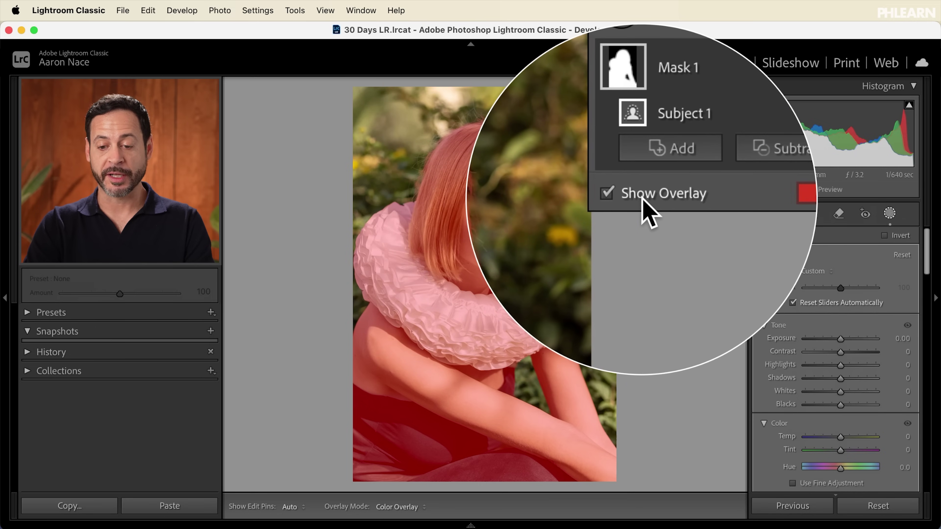
- Check the subject mask's extent by switching its overlay off and on, and set the mask's Shadows to -5
{"action": "left_click", "coordinate": [643, 197]}
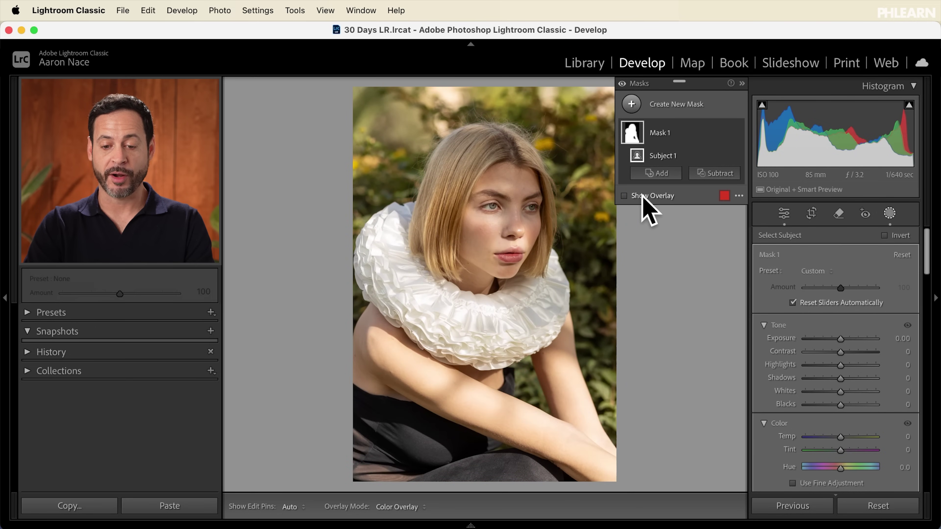
{"action": "left_click", "coordinate": [644, 198]}
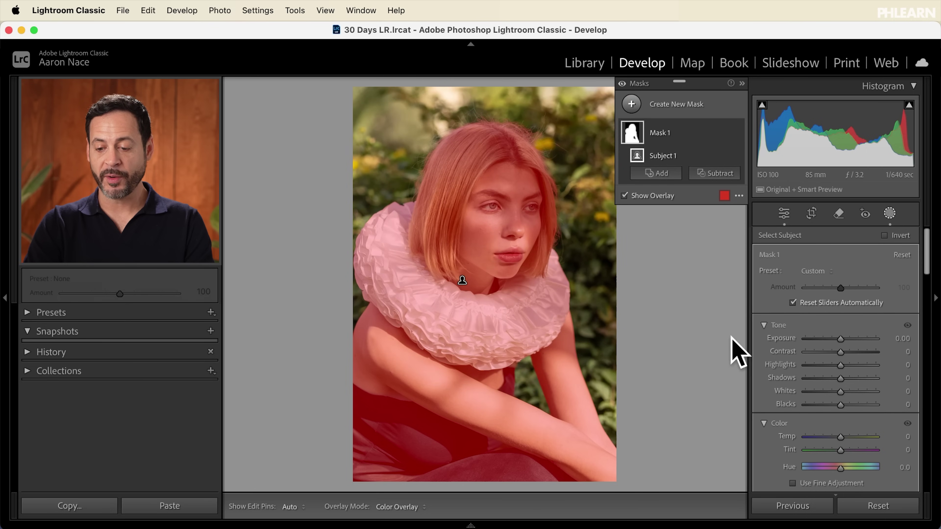
{"action": "key", "text": "shift+w"}
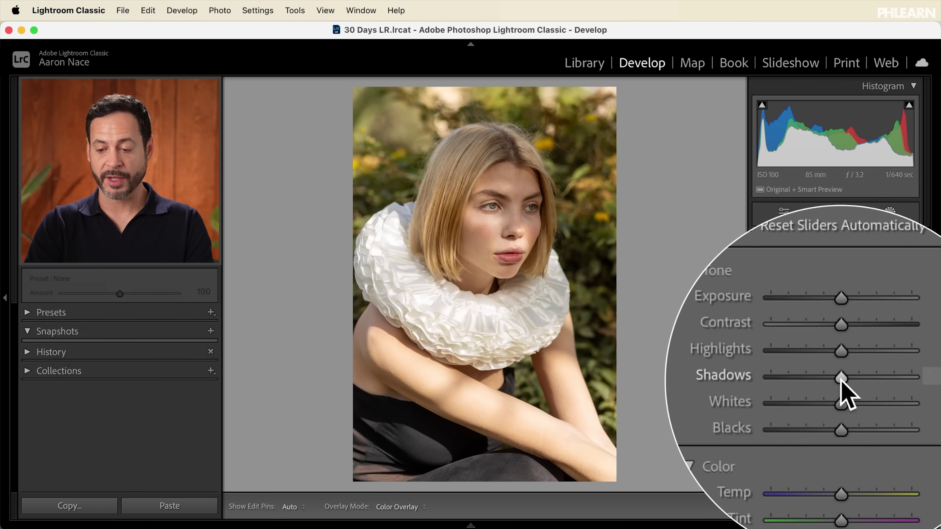
{"action": "mouse_move", "coordinate": [840, 382]}
{"action": "left_mouse_down"}
{"action": "mouse_move", "coordinate": [848, 383]}
{"action": "mouse_move", "coordinate": [796, 384]}
{"action": "mouse_move", "coordinate": [839, 384]}
{"action": "mouse_move", "coordinate": [828, 376]}
{"action": "mouse_move", "coordinate": [850, 384]}
{"action": "mouse_move", "coordinate": [834, 383]}
{"action": "mouse_move", "coordinate": [850, 384]}
{"action": "mouse_move", "coordinate": [839, 372]}
{"action": "mouse_move", "coordinate": [852, 384]}
{"action": "mouse_move", "coordinate": [839, 371]}
{"action": "left_mouse_up"}
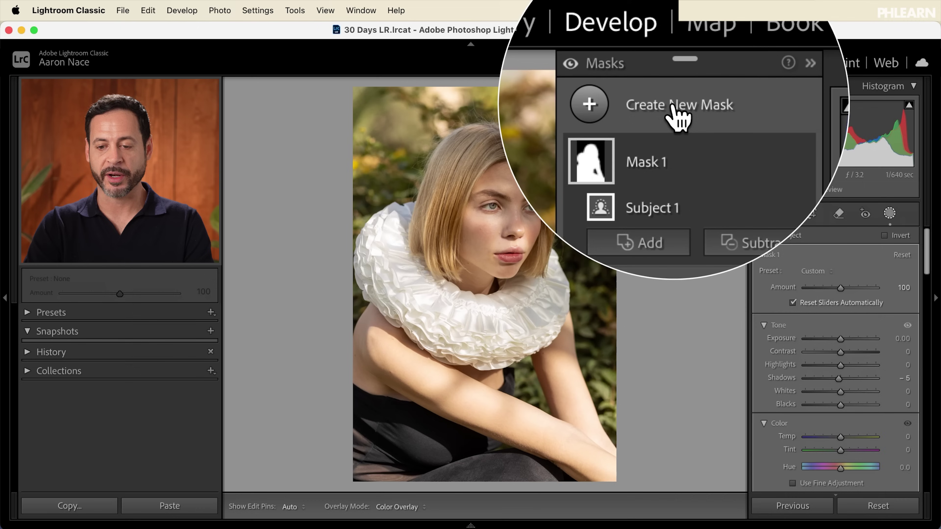
- Create a second mask that selects the background and lower its Exposure to -0.39
{"action": "left_click", "coordinate": [672, 108]}
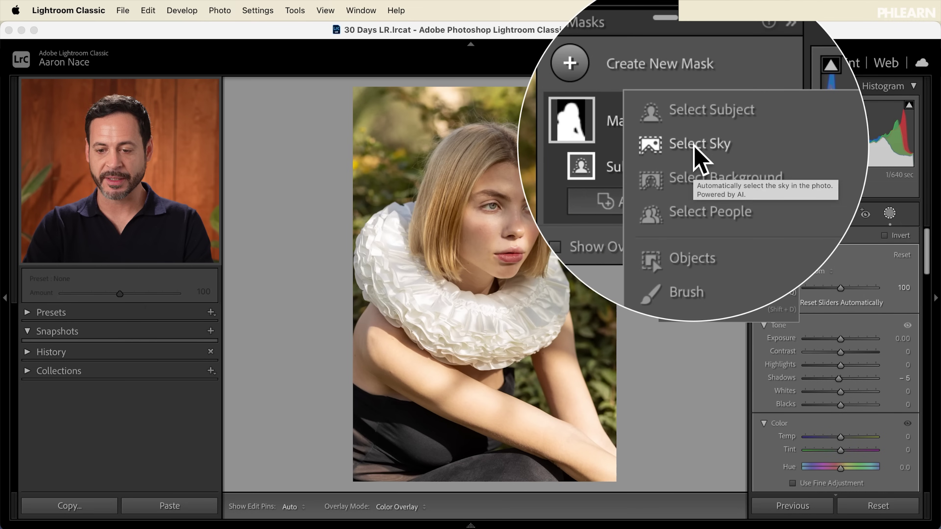
{"action": "left_click", "coordinate": [704, 177]}
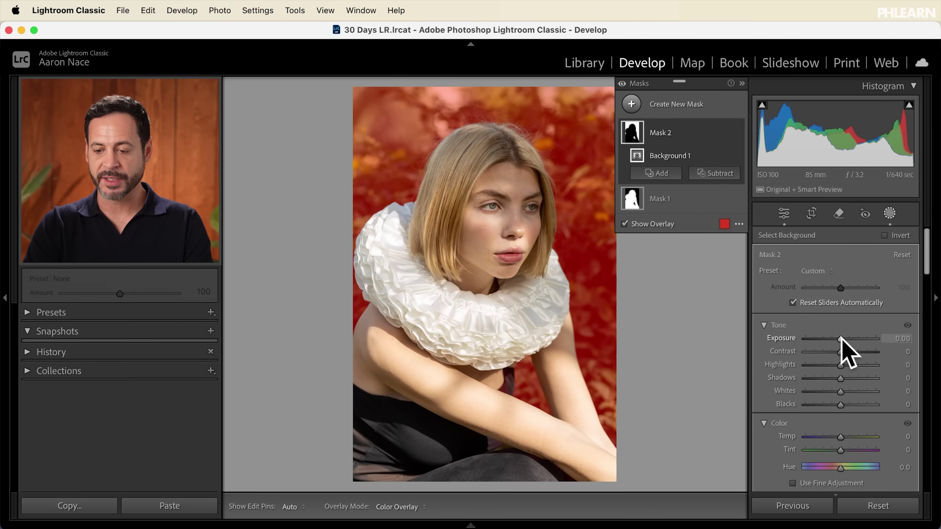
{"action": "left_click_drag", "start_coordinate": [841, 339], "coordinate": [838, 341]}
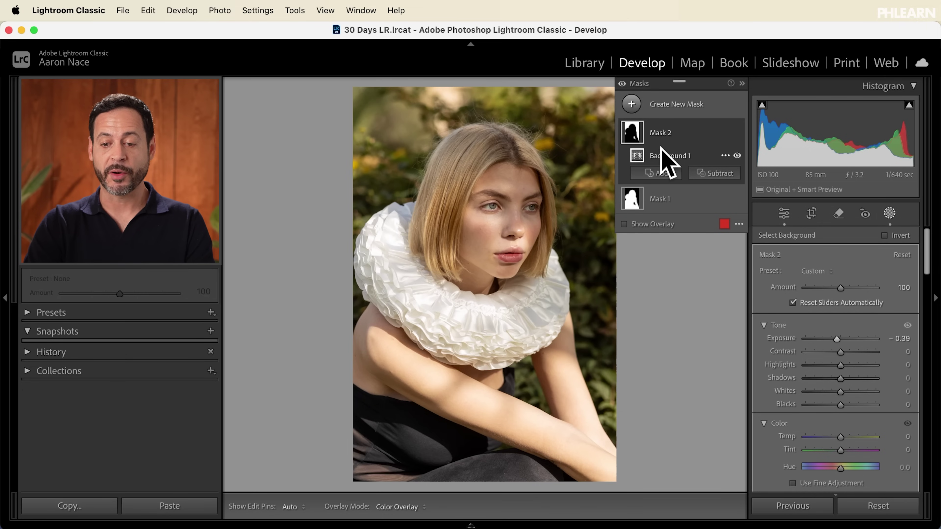
- Compare the photo with all masks switched off and on, and set the subject mask's Shadows to 3
{"action": "left_click", "coordinate": [622, 84]}
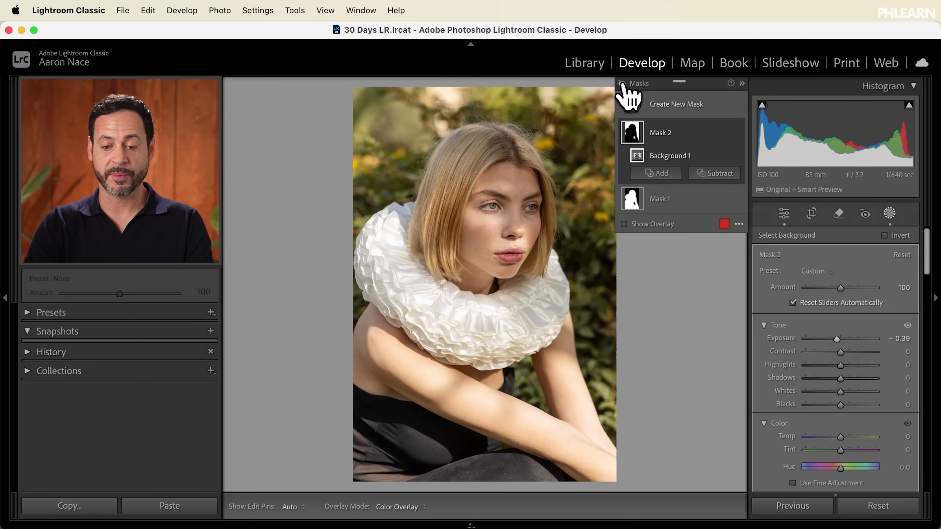
{"action": "left_click", "coordinate": [623, 85]}
{"action": "left_click", "coordinate": [666, 196]}
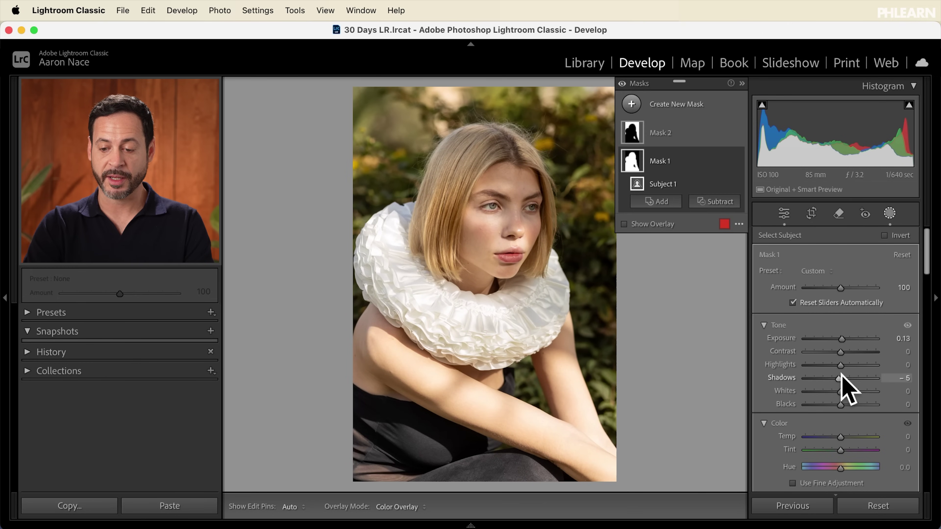
{"action": "left_click_drag", "start_coordinate": [844, 378], "coordinate": [843, 378]}
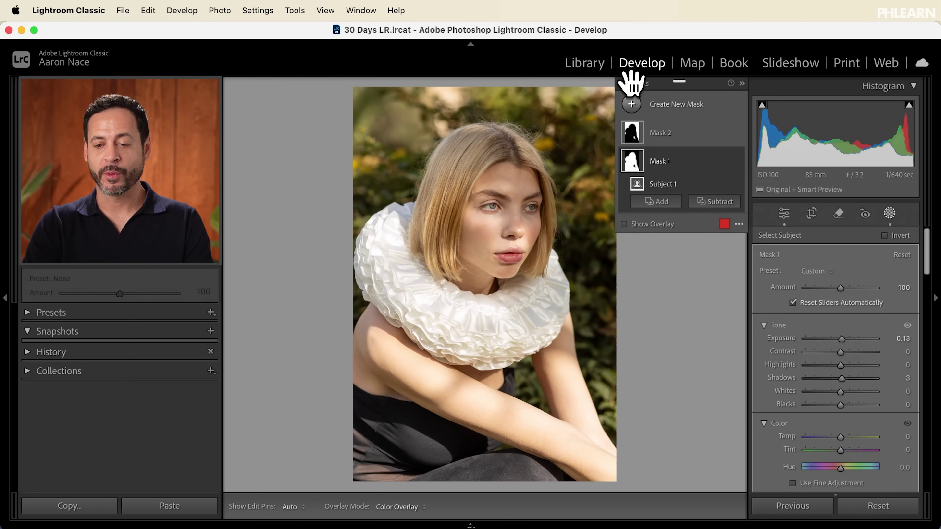
- Create an Objects mask by brushing over the white ruffled collar and lower its Contrast to -98
{"action": "left_click", "coordinate": [662, 108]}
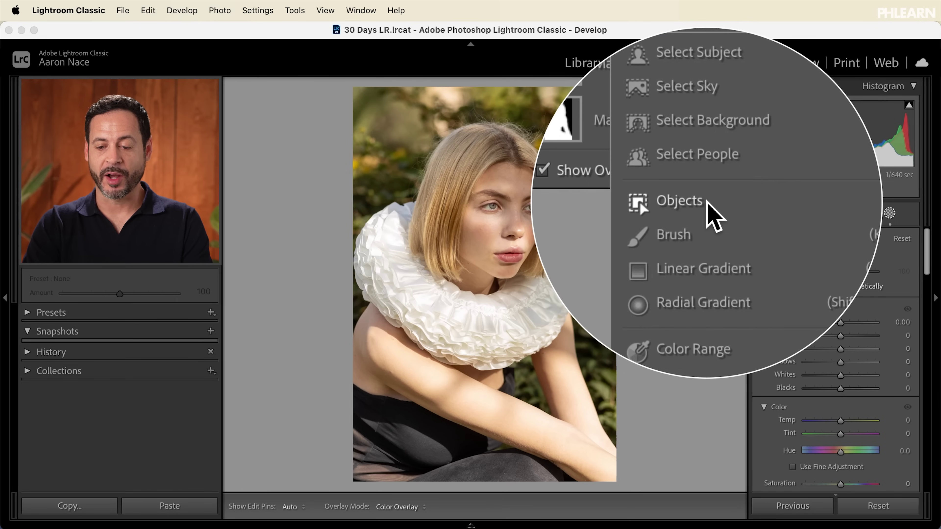
{"action": "left_click", "coordinate": [709, 208]}
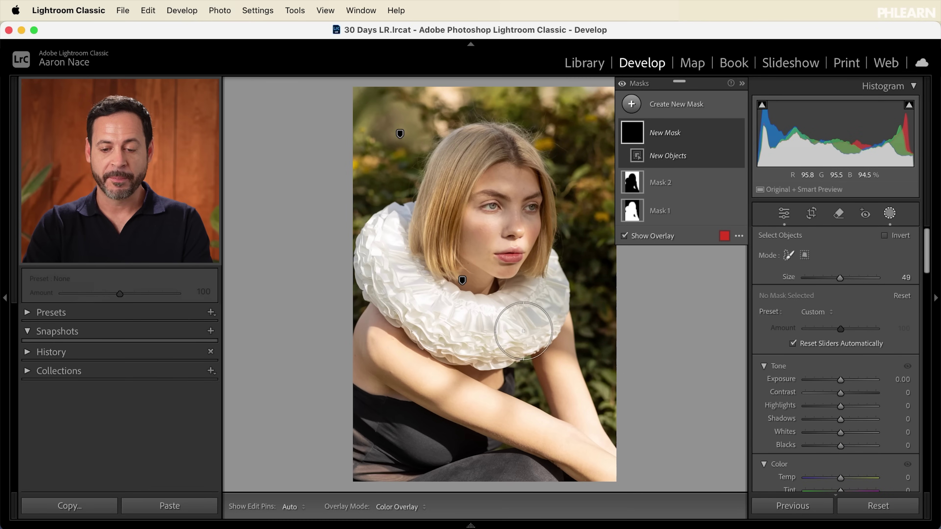
{"action": "mouse_move", "coordinate": [540, 308]}
{"action": "left_mouse_down"}
{"action": "mouse_move", "coordinate": [512, 326]}
{"action": "mouse_move", "coordinate": [464, 326]}
{"action": "mouse_move", "coordinate": [421, 308]}
{"action": "mouse_move", "coordinate": [391, 265]}
{"action": "mouse_move", "coordinate": [390, 245]}
{"action": "left_mouse_up"}
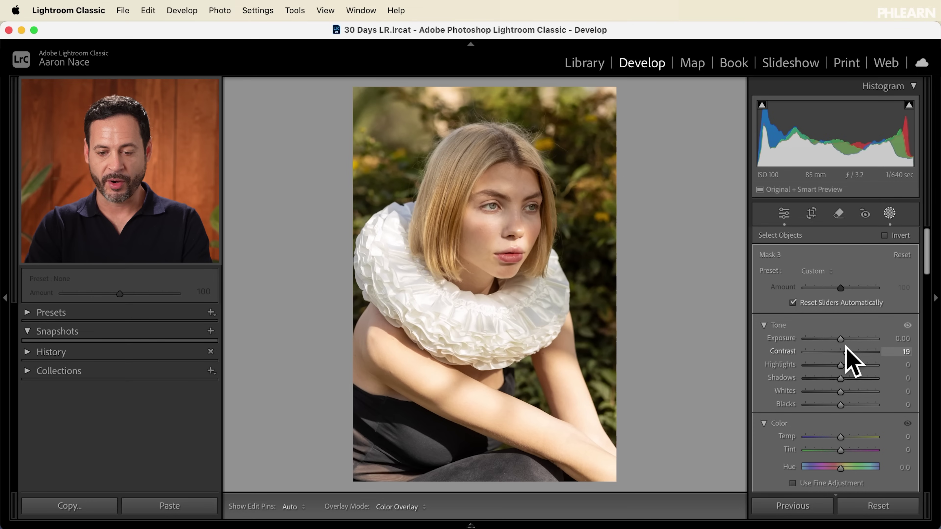
{"action": "left_click_drag", "start_coordinate": [807, 342], "coordinate": [805, 349]}
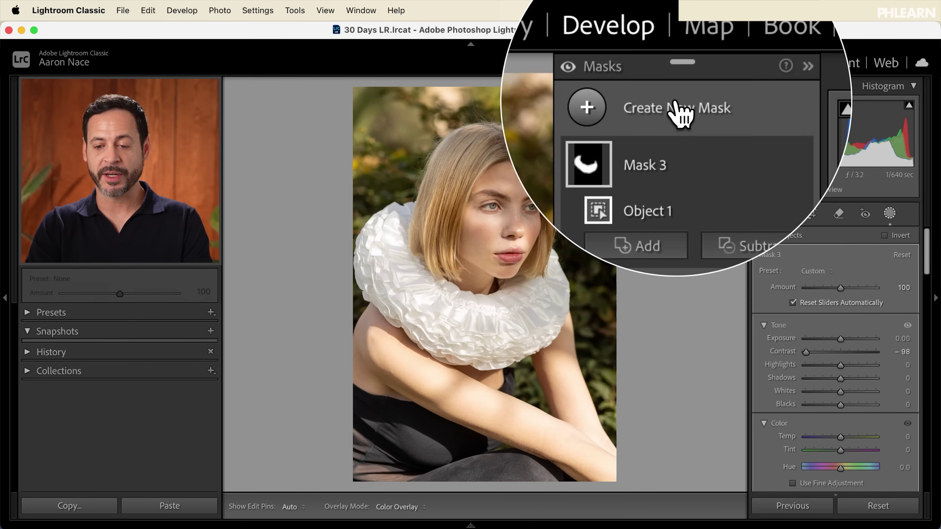
- Create a Brush mask and paint it over the dark clothing in the lower part of the portrait
{"action": "left_click", "coordinate": [668, 108]}
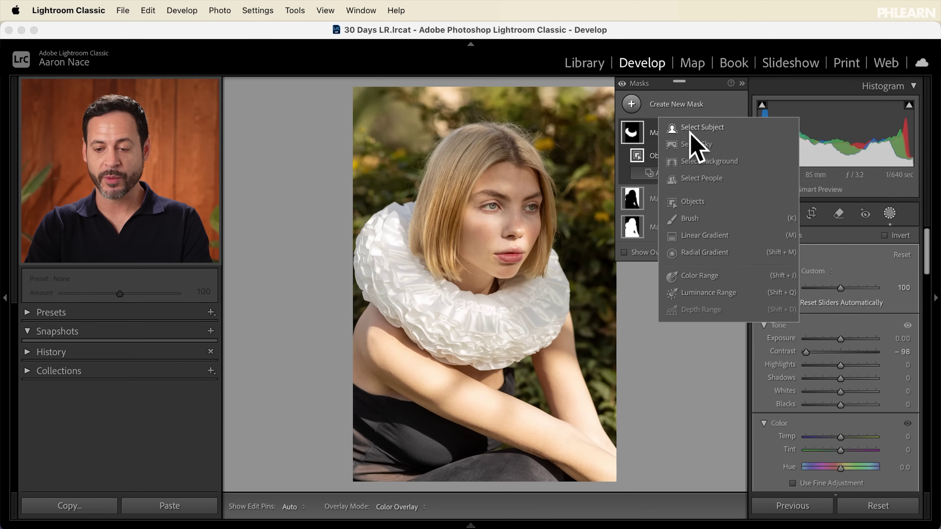
{"action": "left_click", "coordinate": [689, 219]}
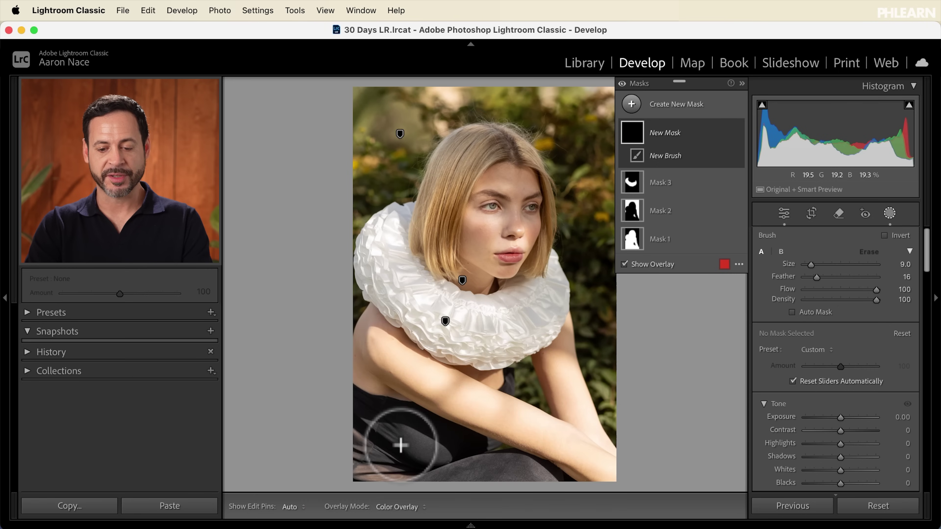
{"action": "key", "text": "h"}
{"action": "mouse_move", "coordinate": [400, 446]}
{"action": "left_mouse_down"}
{"action": "mouse_move", "coordinate": [385, 434]}
{"action": "mouse_move", "coordinate": [428, 445]}
{"action": "mouse_move", "coordinate": [359, 413]}
{"action": "mouse_move", "coordinate": [496, 451]}
{"action": "mouse_move", "coordinate": [553, 484]}
{"action": "mouse_move", "coordinate": [468, 453]}
{"action": "mouse_move", "coordinate": [505, 476]}
{"action": "mouse_move", "coordinate": [434, 468]}
{"action": "mouse_move", "coordinate": [456, 481]}
{"action": "mouse_move", "coordinate": [456, 464]}
{"action": "mouse_move", "coordinate": [420, 454]}
{"action": "mouse_move", "coordinate": [399, 470]}
{"action": "mouse_move", "coordinate": [415, 483]}
{"action": "mouse_move", "coordinate": [420, 461]}
{"action": "mouse_move", "coordinate": [363, 454]}
{"action": "mouse_move", "coordinate": [323, 418]}
{"action": "mouse_move", "coordinate": [352, 441]}
{"action": "mouse_move", "coordinate": [394, 443]}
{"action": "mouse_move", "coordinate": [340, 407]}
{"action": "mouse_move", "coordinate": [426, 443]}
{"action": "left_mouse_up"}
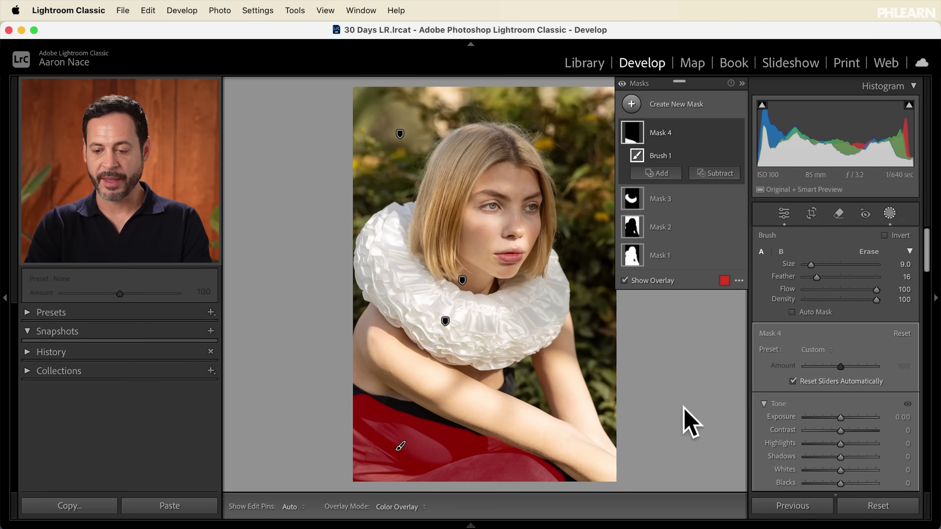
- Darken the brushed clothing mask with Highlights -100, Whites -100 and Exposure -0.94
{"action": "scroll", "coordinate": [842, 346], "scroll_direction": "down", "scroll_amount": 4}
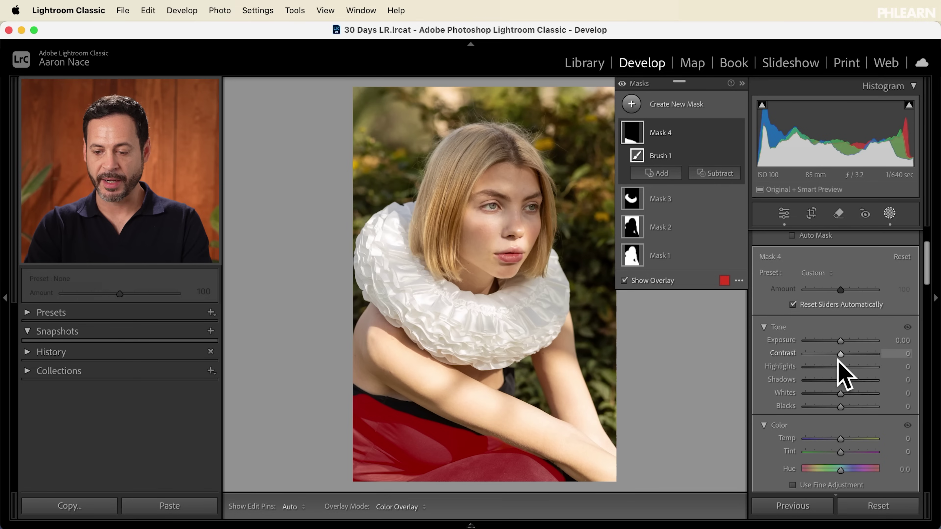
{"action": "left_click_drag", "start_coordinate": [811, 367], "coordinate": [778, 368]}
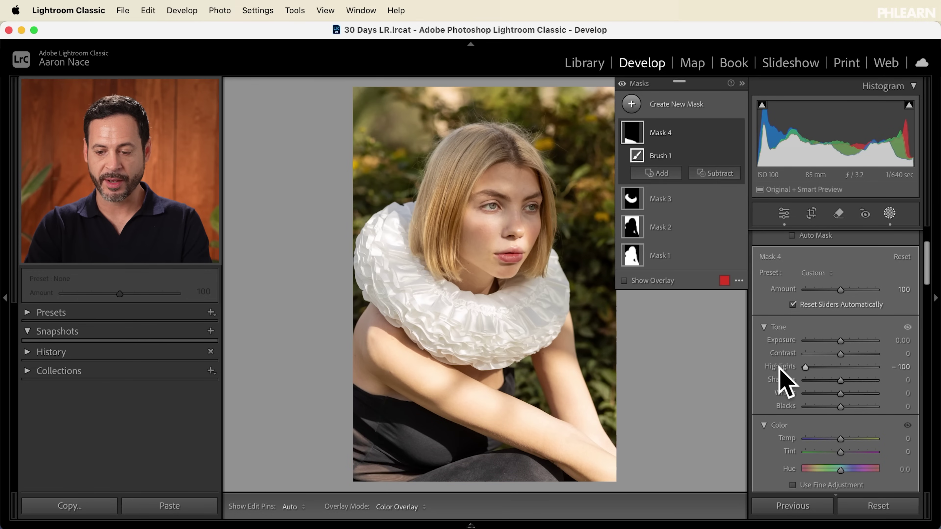
{"action": "left_click_drag", "start_coordinate": [840, 393], "coordinate": [769, 394]}
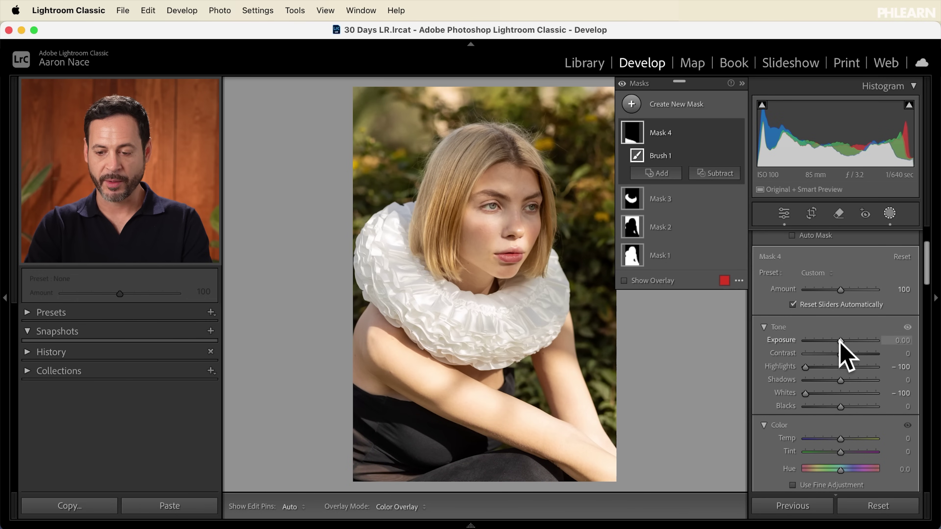
{"action": "left_click_drag", "start_coordinate": [839, 341], "coordinate": [837, 341]}
{"action": "left_click_drag", "start_coordinate": [833, 340], "coordinate": [832, 340]}
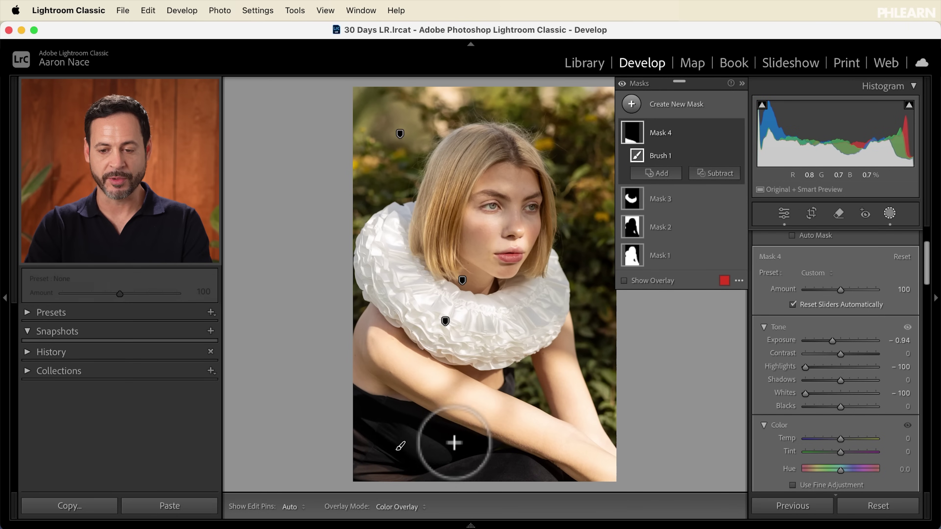
- Compare the photo with Mask 4 alone switched off and on, and with all masks switched off and on
{"action": "mouse_move", "coordinate": [707, 153]}
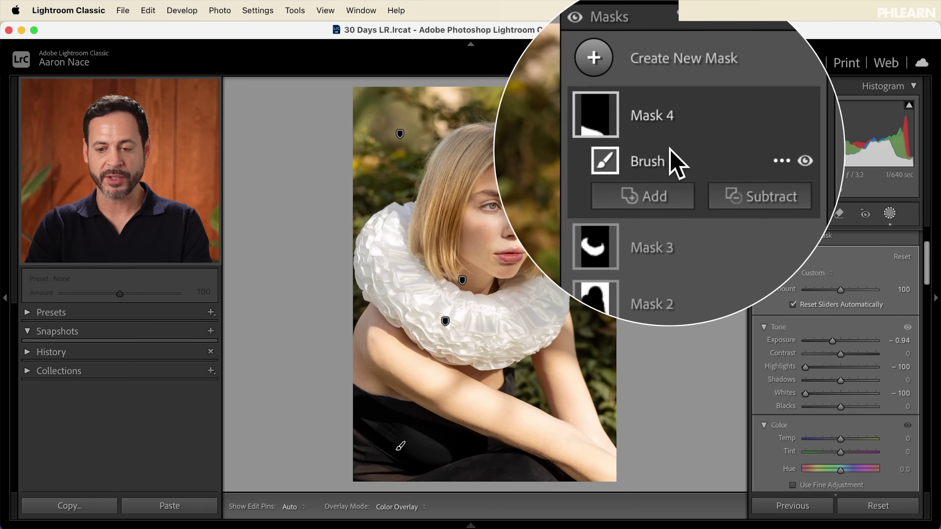
{"action": "left_click", "coordinate": [737, 134]}
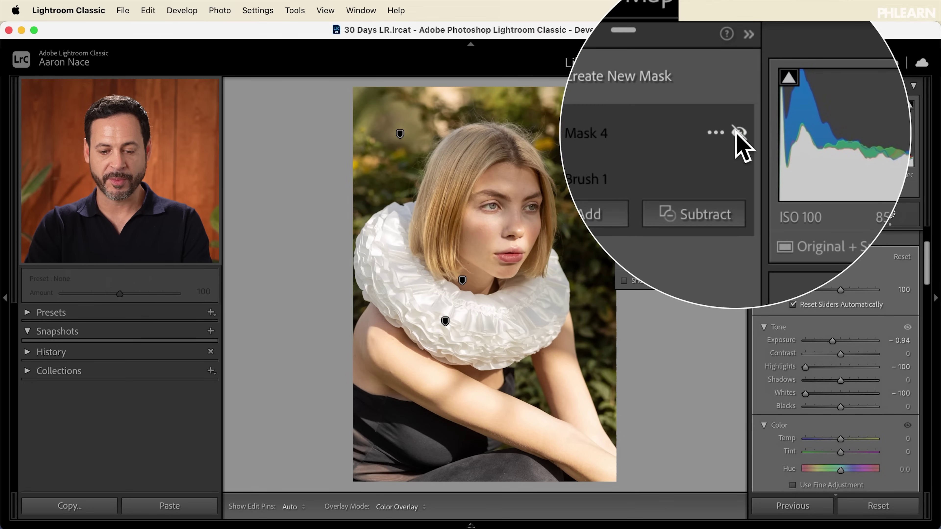
{"action": "left_click", "coordinate": [737, 134]}
{"action": "left_click", "coordinate": [737, 134]}
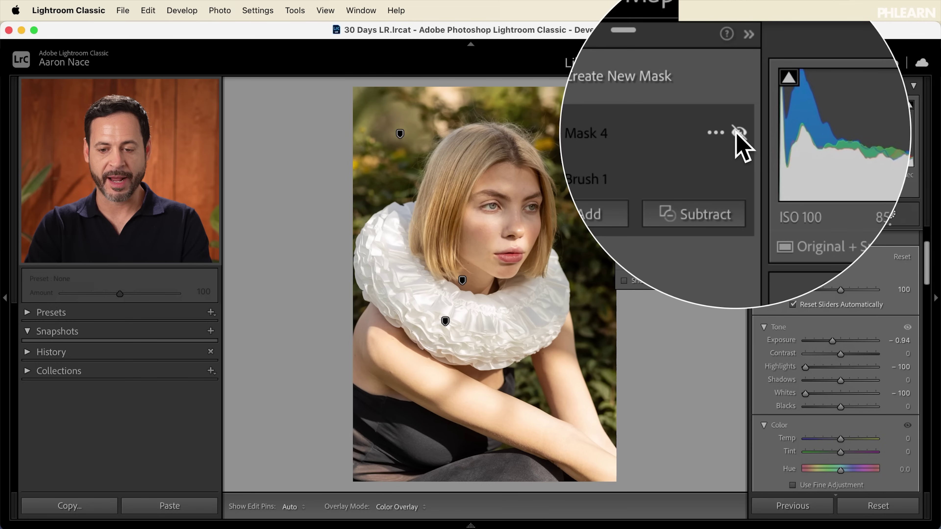
{"action": "left_click", "coordinate": [737, 134]}
{"action": "left_click", "coordinate": [623, 85]}
{"action": "left_click", "coordinate": [622, 84]}
{"action": "left_click", "coordinate": [622, 84]}
{"action": "left_click", "coordinate": [623, 85]}
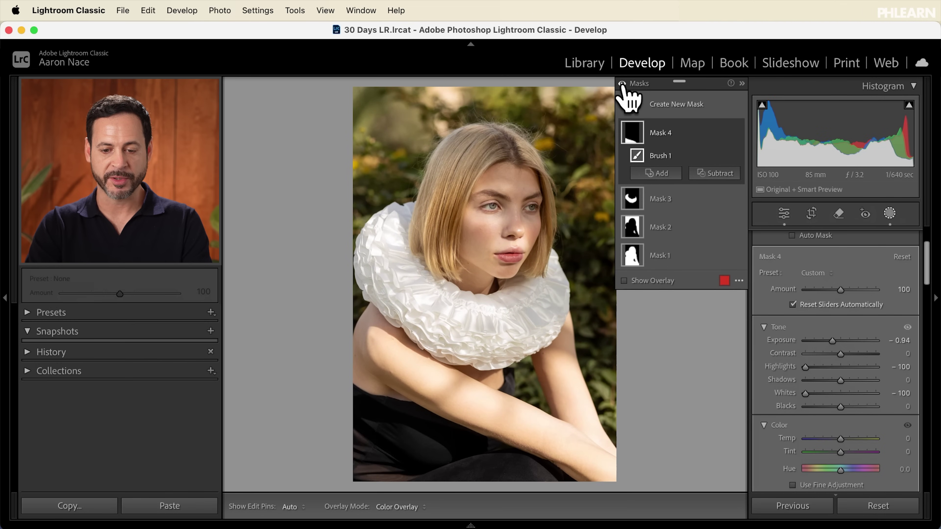
{"action": "left_click", "coordinate": [623, 85]}
{"action": "left_click", "coordinate": [622, 85]}
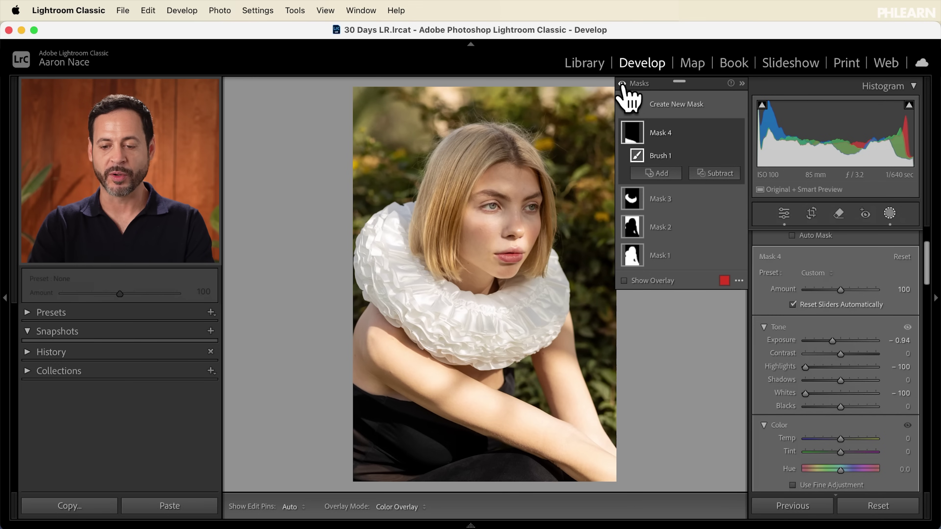
- Add a Linear Gradient mask running diagonally from the photo's upper-right corner to the face and set its Exposure to -0.95
{"action": "left_click", "coordinate": [671, 105]}
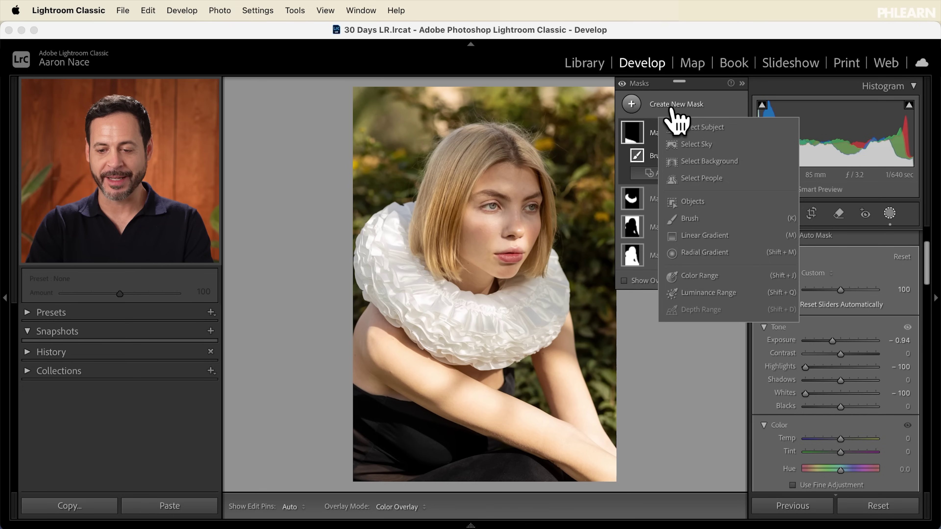
{"action": "left_click", "coordinate": [705, 239]}
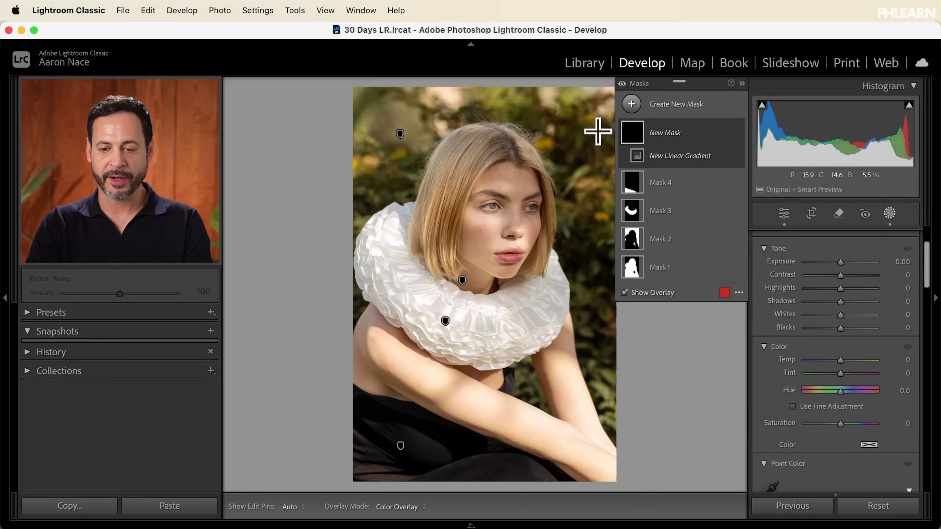
{"action": "left_click_drag", "start_coordinate": [592, 102], "coordinate": [496, 204]}
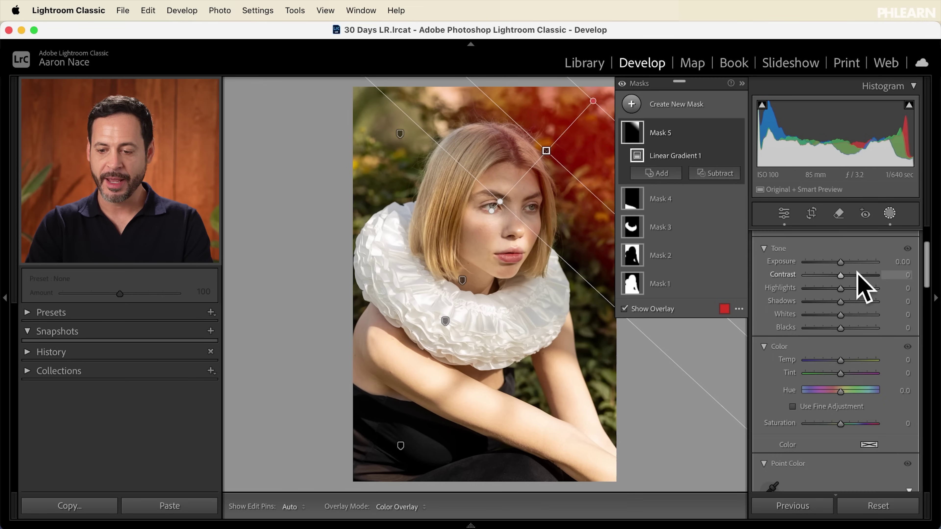
{"action": "left_click_drag", "start_coordinate": [840, 261], "coordinate": [832, 262]}
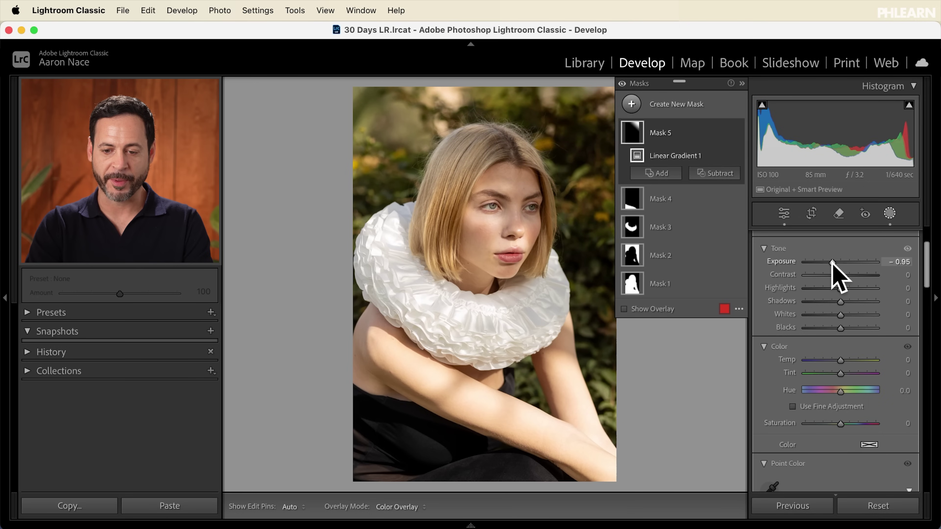
- Add a Radial Gradient mask centred on the woman's face, with Exposure 0.49 and Highlights -78
{"action": "left_click", "coordinate": [671, 105]}
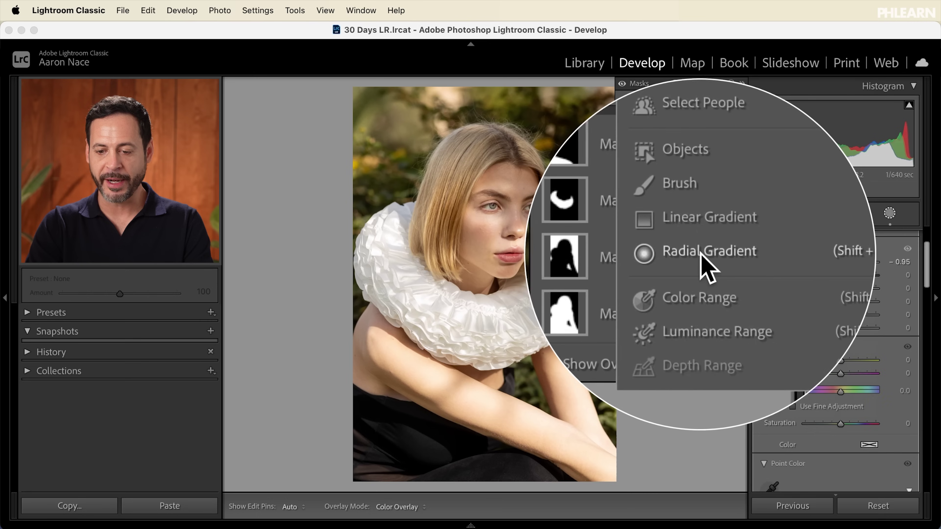
{"action": "left_click", "coordinate": [700, 253]}
{"action": "left_click_drag", "start_coordinate": [492, 206], "coordinate": [599, 328]}
{"action": "left_click", "coordinate": [841, 282]}
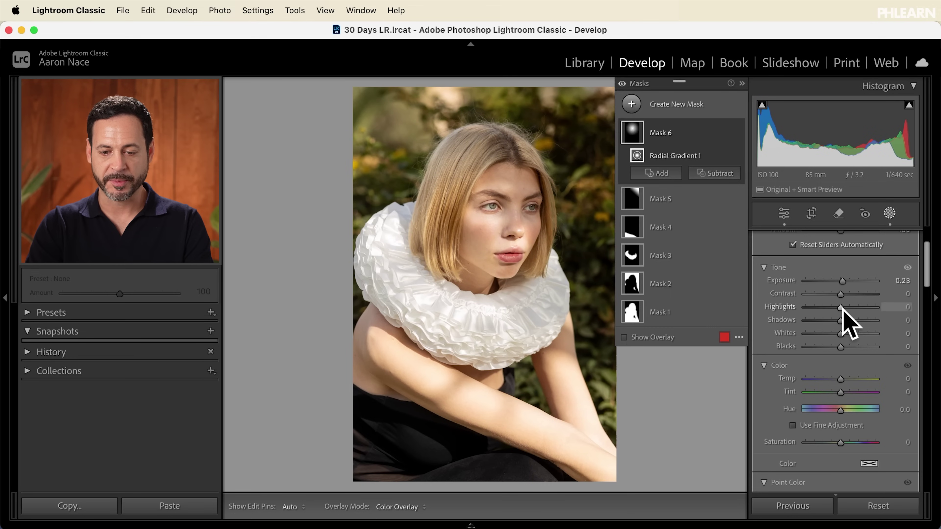
{"action": "left_click_drag", "start_coordinate": [841, 307], "coordinate": [834, 307]}
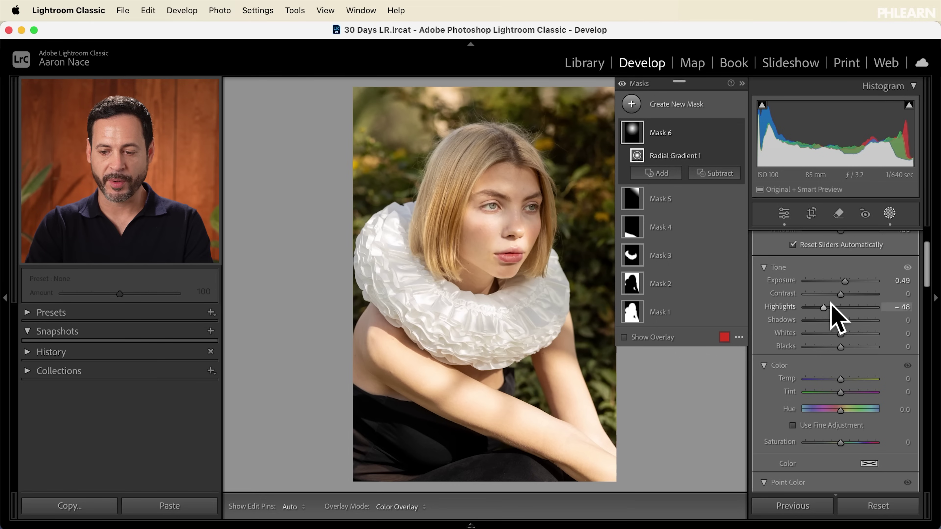
{"action": "left_click_drag", "start_coordinate": [826, 307], "coordinate": [815, 309]}
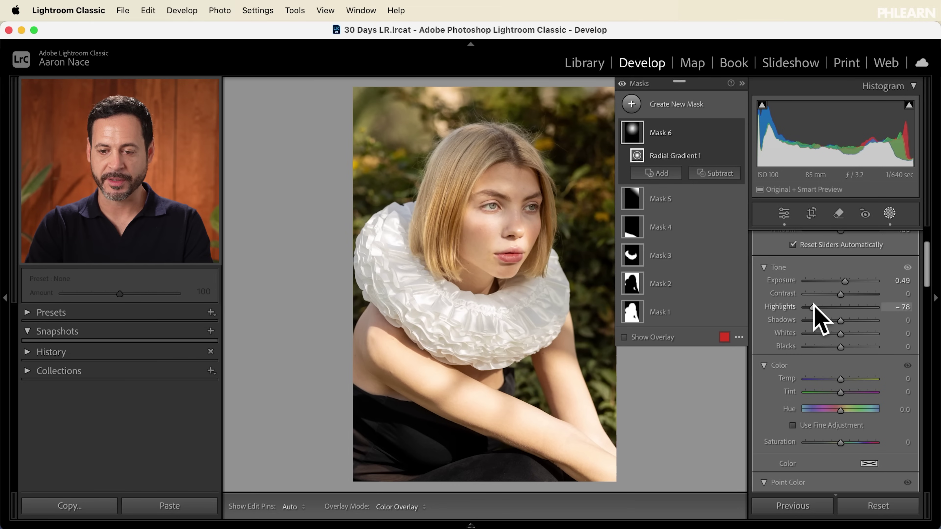
{"action": "left_click", "coordinate": [660, 140]}
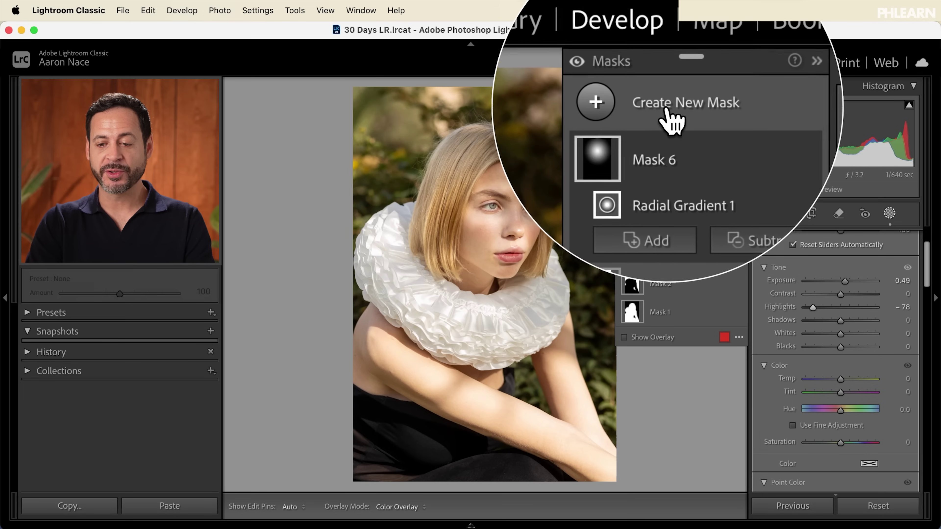
- Create a Color Range mask, set Refine to 1, and sample the green background foliage
{"action": "left_click", "coordinate": [666, 108]}
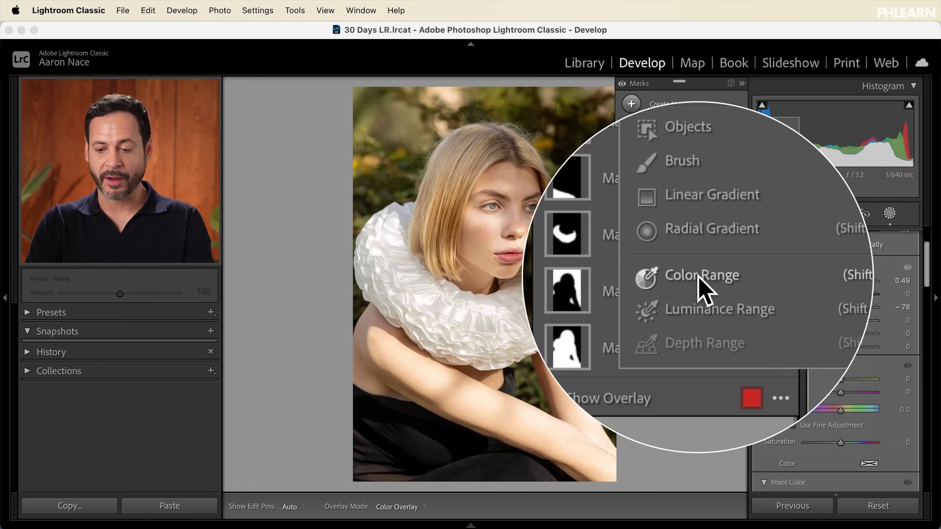
{"action": "left_click", "coordinate": [694, 275]}
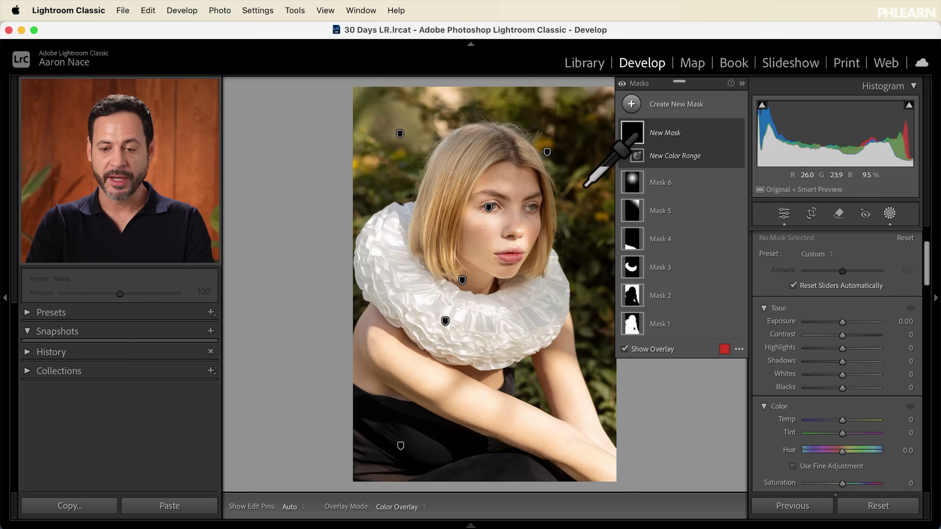
{"action": "left_click", "coordinate": [586, 190]}
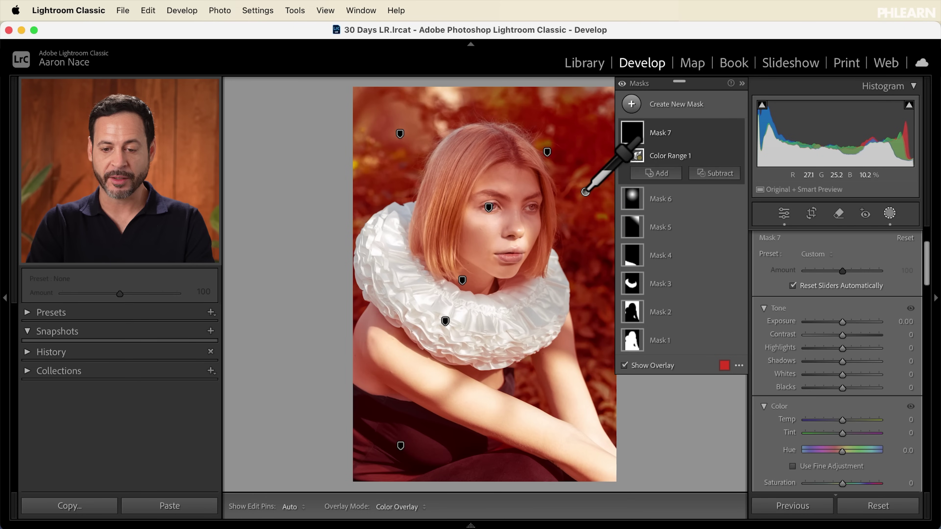
{"action": "left_click_drag", "start_coordinate": [585, 192], "coordinate": [606, 153]}
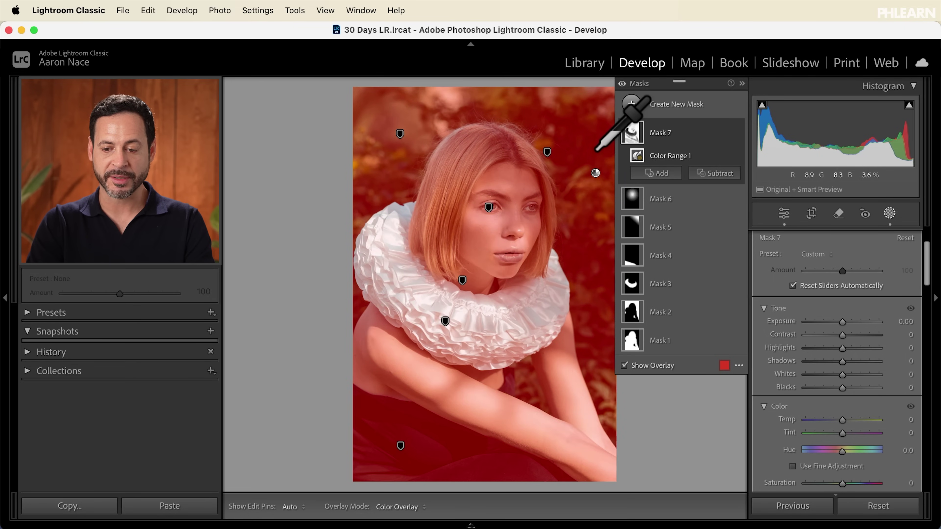
{"action": "scroll", "coordinate": [825, 283], "scroll_direction": "up", "scroll_amount": 3}
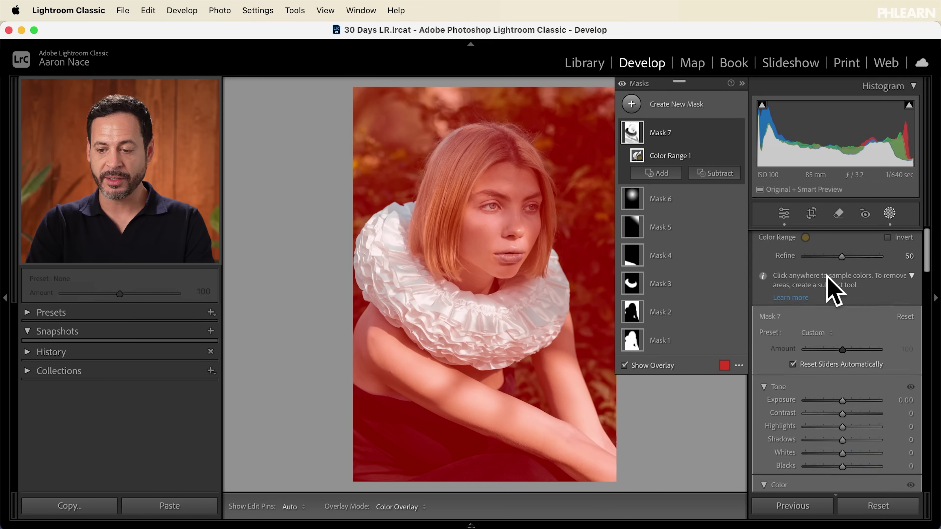
{"action": "left_click_drag", "start_coordinate": [841, 254], "coordinate": [793, 257]}
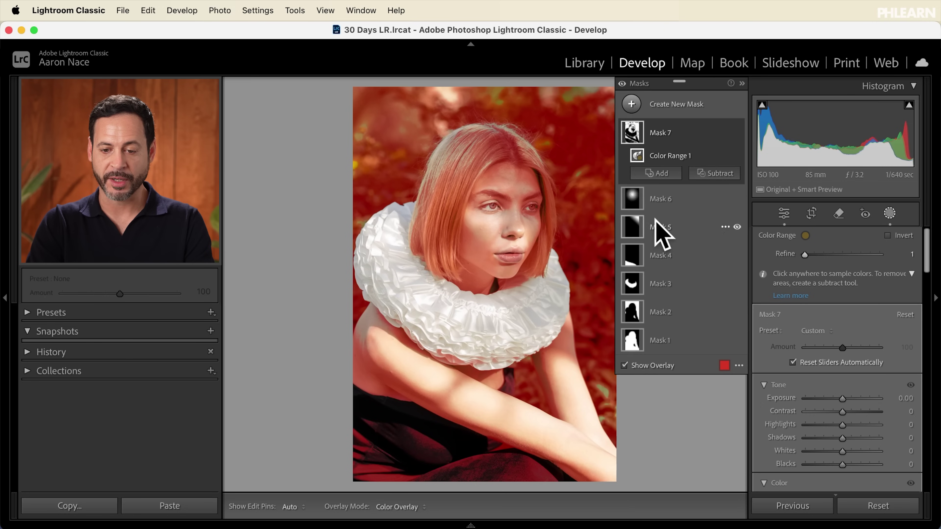
{"action": "left_click", "coordinate": [582, 141]}
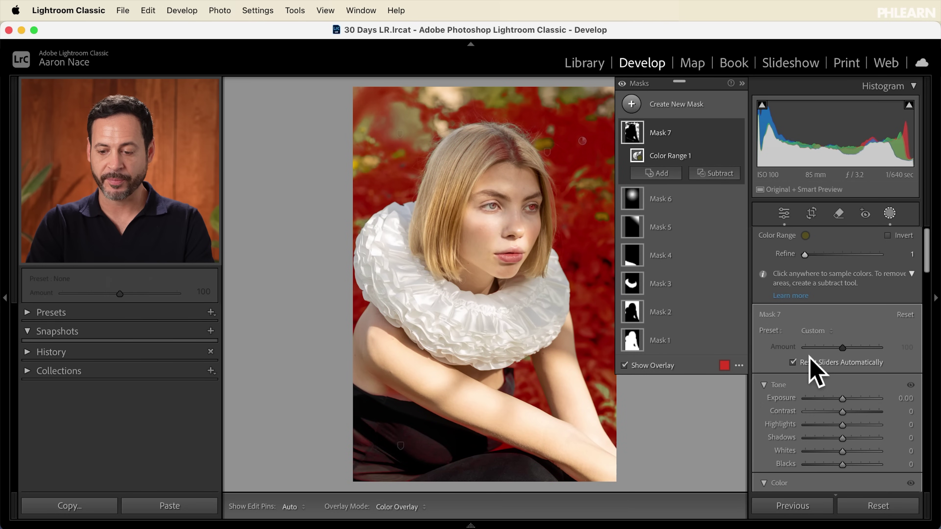
- Set the foliage Color Range mask's Saturation to 48 and Tint to -86
{"action": "scroll", "coordinate": [811, 367], "scroll_direction": "down", "scroll_amount": 5}
{"action": "scroll", "coordinate": [811, 368], "scroll_direction": "down", "scroll_amount": 3}
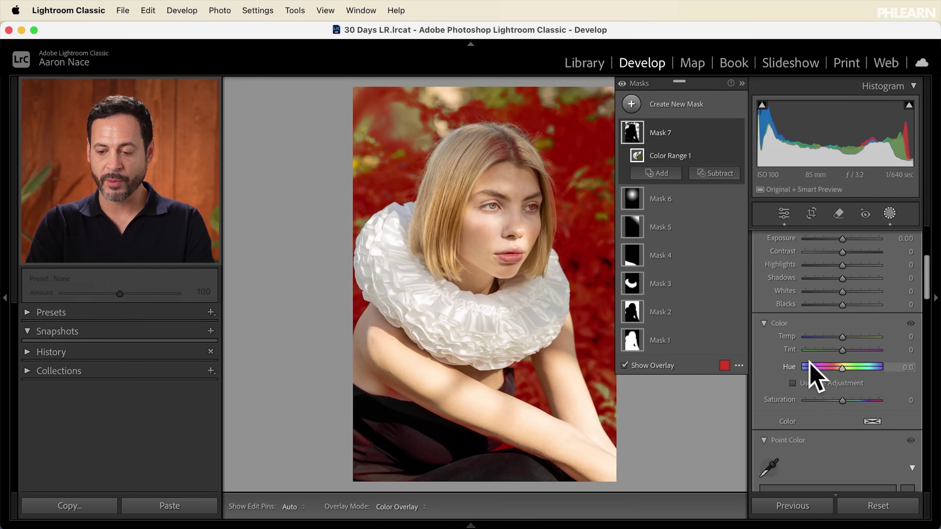
{"action": "left_click_drag", "start_coordinate": [829, 392], "coordinate": [860, 391]}
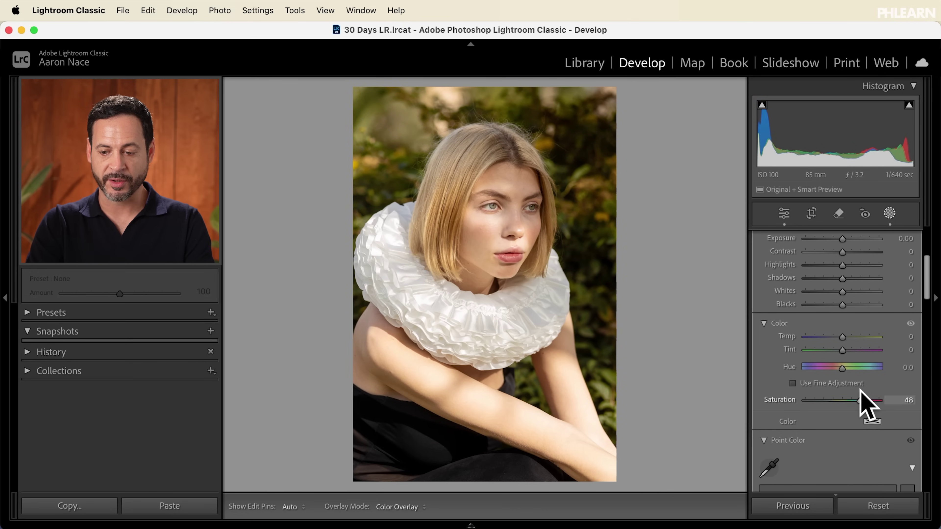
{"action": "left_click_drag", "start_coordinate": [842, 350], "coordinate": [810, 350]}
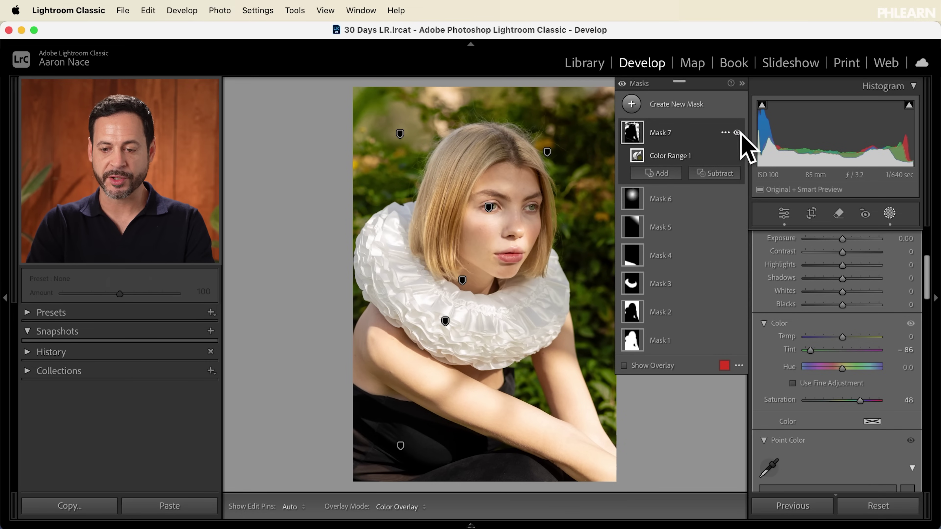
- Compare the photo with the foliage Color Range mask, Mask 7, switched off and on
{"action": "left_click", "coordinate": [737, 132]}
{"action": "left_click", "coordinate": [737, 132]}
{"action": "left_click", "coordinate": [736, 132]}
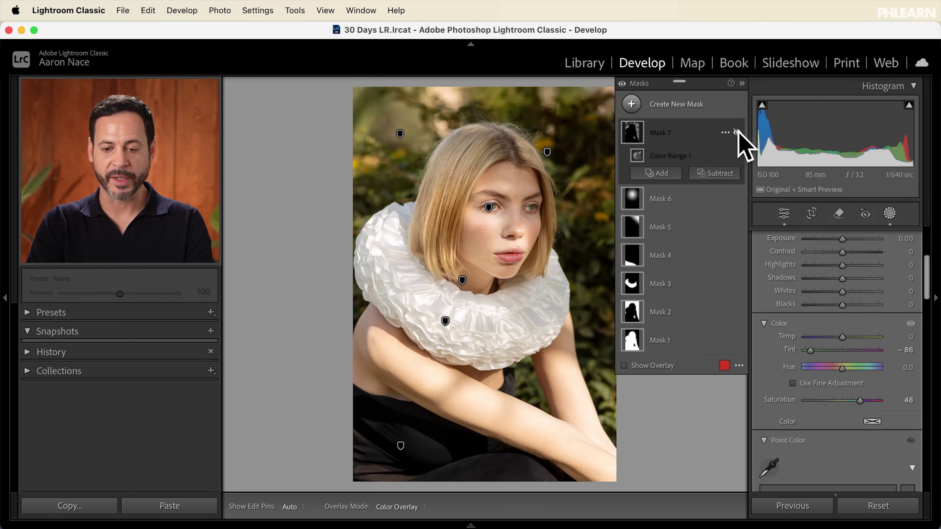
{"action": "left_click", "coordinate": [736, 132]}
{"action": "left_click", "coordinate": [737, 132]}
{"action": "left_click", "coordinate": [736, 132]}
{"action": "left_click", "coordinate": [737, 132]}
{"action": "left_click", "coordinate": [737, 132]}
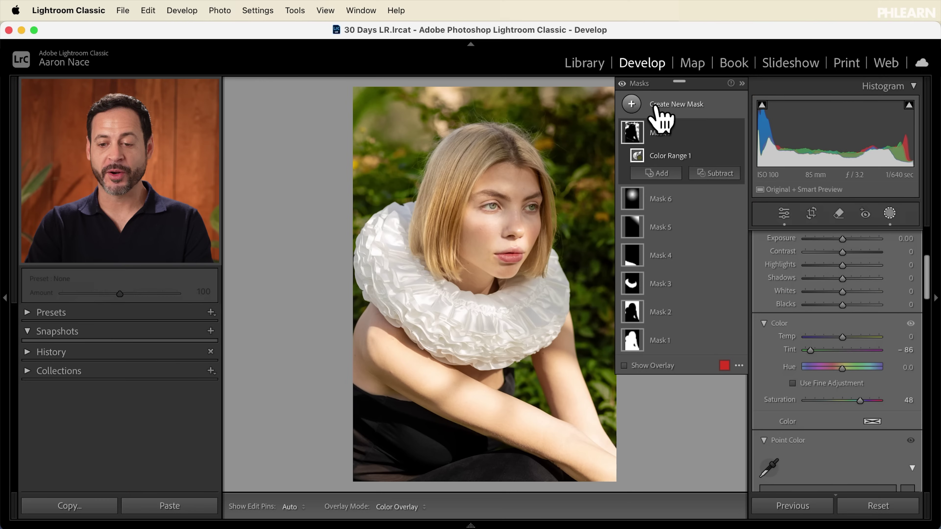
- Create a Luminance Range mask sampled from the woman's forearm, with the range set to 48/69–100/100 and Highlights at -38
{"action": "left_click", "coordinate": [663, 105]}
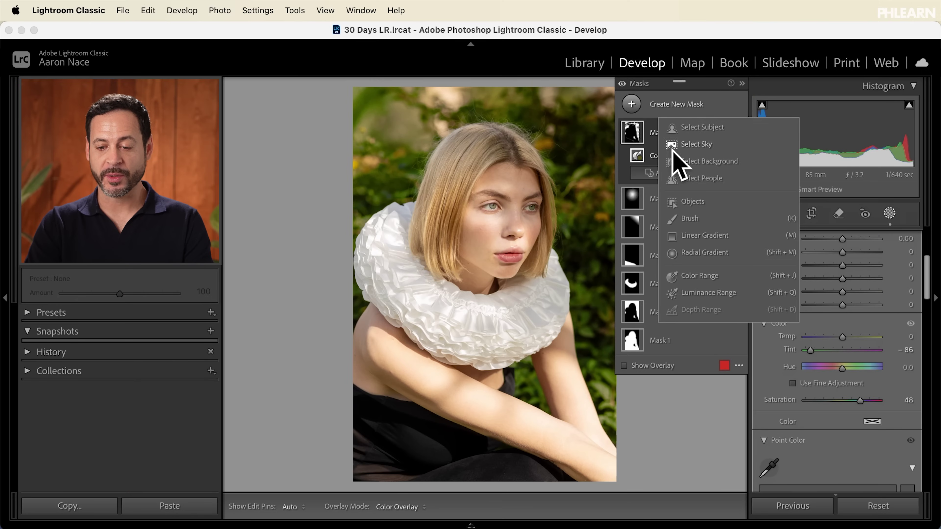
{"action": "left_click", "coordinate": [700, 294]}
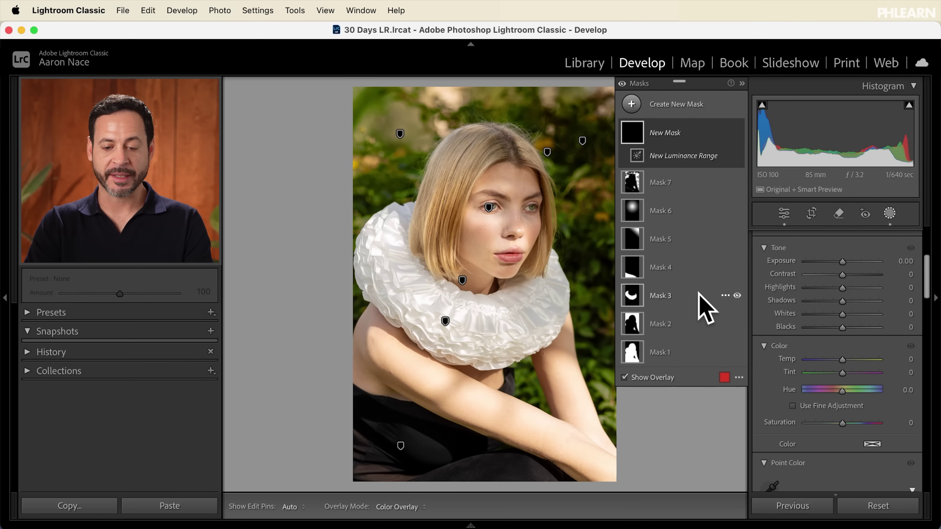
{"action": "left_click_drag", "start_coordinate": [436, 378], "coordinate": [442, 385]}
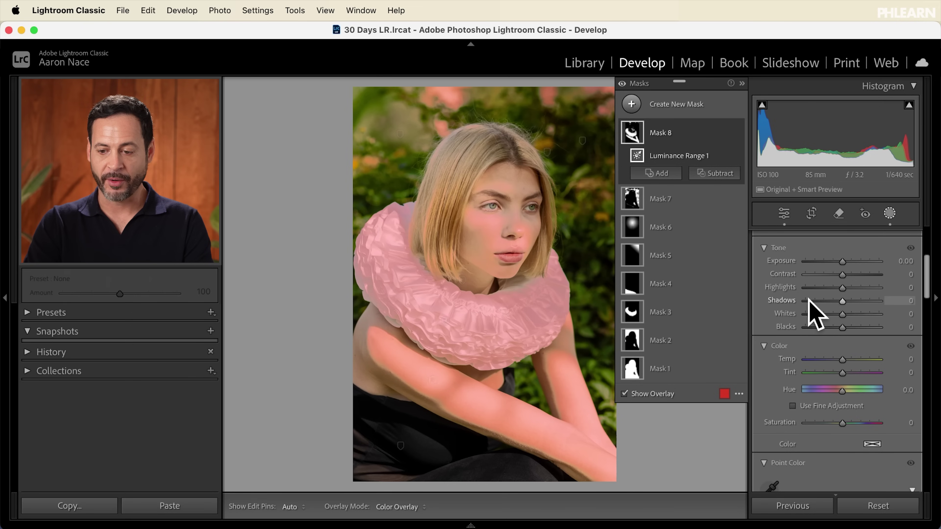
{"action": "scroll", "coordinate": [811, 311], "scroll_direction": "up", "scroll_amount": 5}
{"action": "mouse_move", "coordinate": [841, 264]}
{"action": "left_mouse_down"}
{"action": "mouse_move", "coordinate": [830, 265]}
{"action": "mouse_move", "coordinate": [862, 256]}
{"action": "mouse_move", "coordinate": [849, 260]}
{"action": "left_mouse_up"}
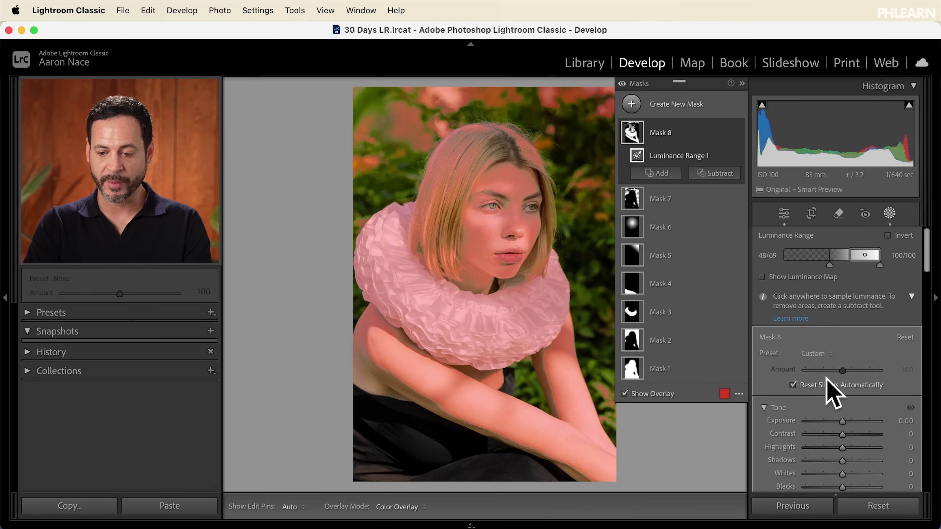
{"action": "scroll", "coordinate": [825, 388], "scroll_direction": "down", "scroll_amount": 3}
{"action": "left_click_drag", "start_coordinate": [841, 408], "coordinate": [828, 408]}
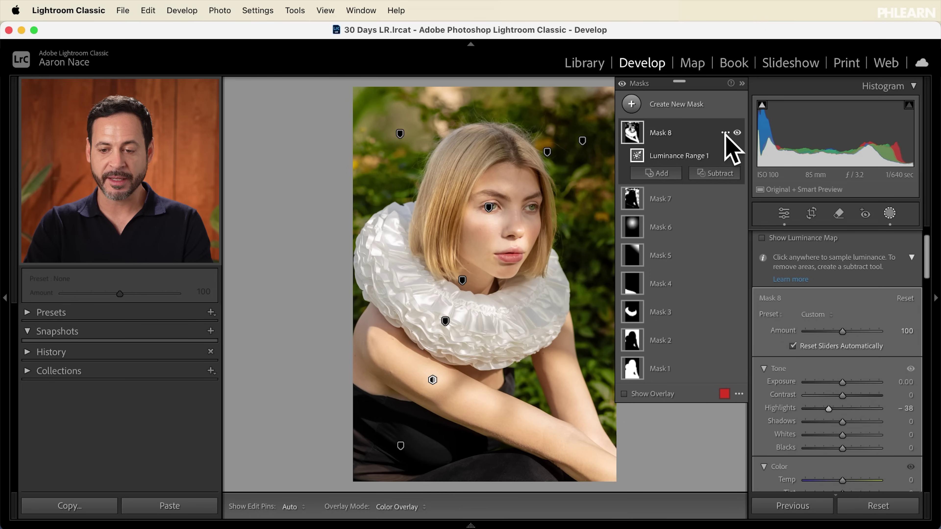
- Compare the photo with the Luminance Range mask, Mask 8, switched off and on
{"action": "left_click", "coordinate": [737, 132]}
{"action": "left_click", "coordinate": [737, 133]}
{"action": "left_click", "coordinate": [737, 133]}
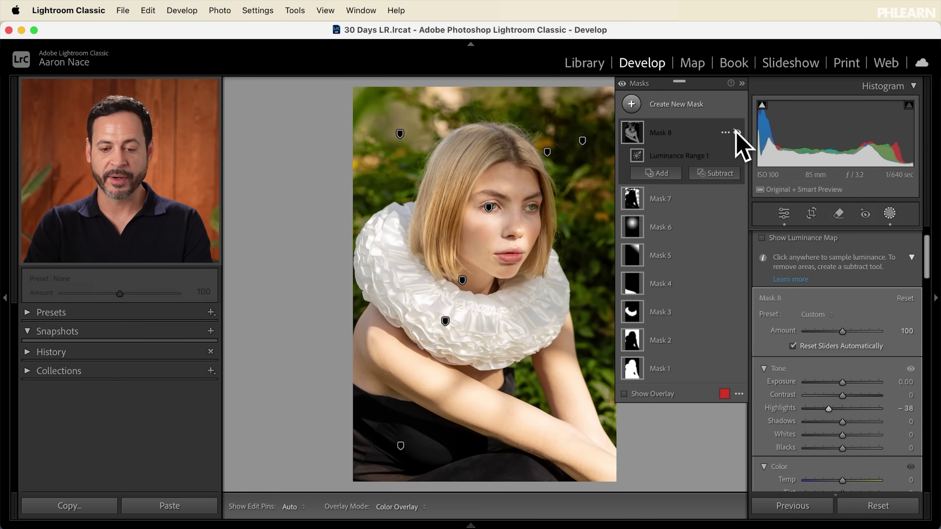
{"action": "left_click", "coordinate": [737, 133]}
{"action": "left_click", "coordinate": [737, 133]}
{"action": "left_click", "coordinate": [737, 133]}
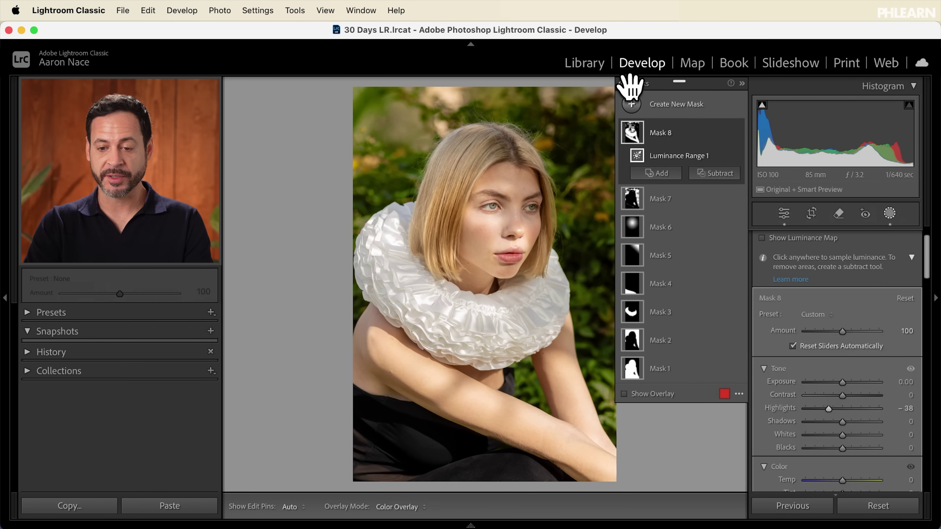
- Compare the photo with all eight masks switched off and on
{"action": "left_click", "coordinate": [622, 84]}
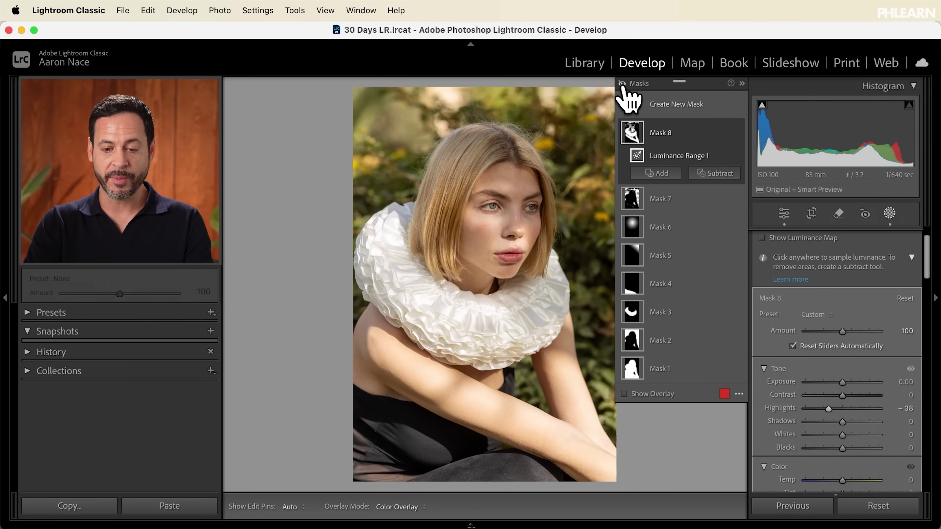
{"action": "left_click", "coordinate": [622, 83]}
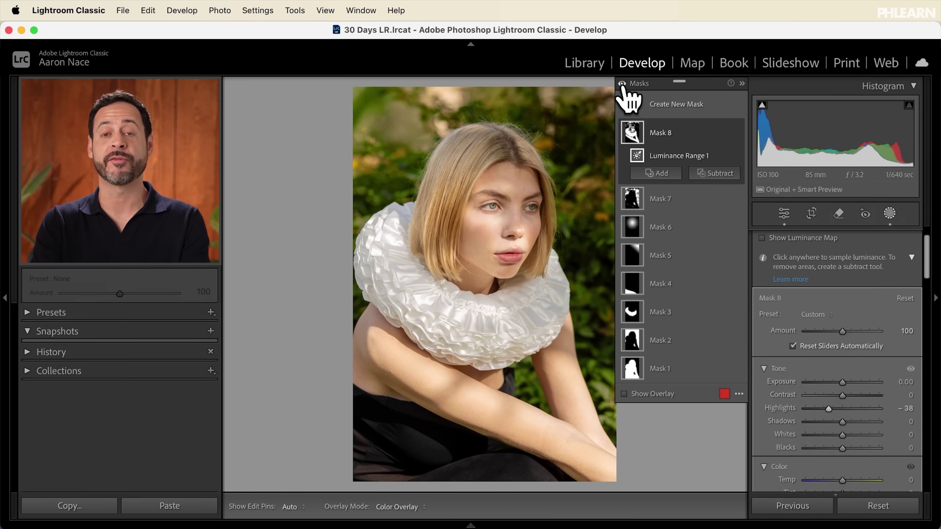
{"action": "left_click", "coordinate": [622, 84]}
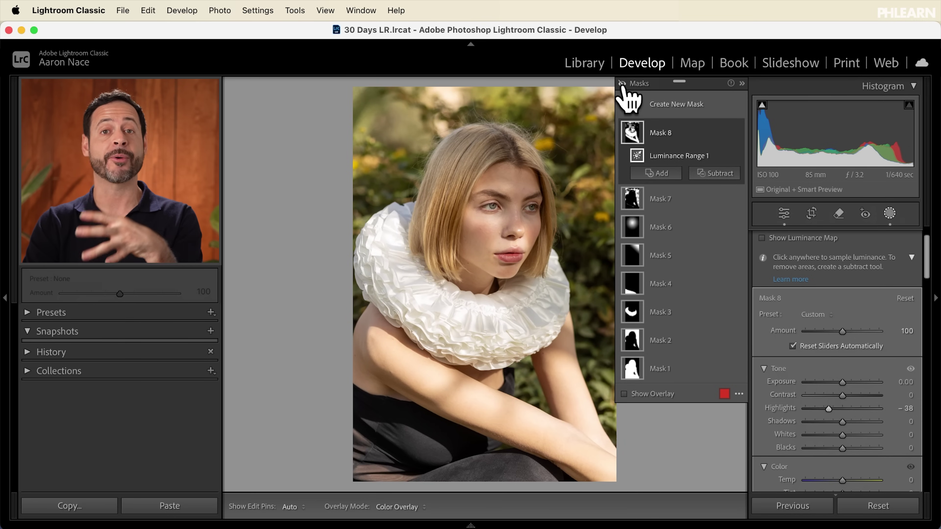
{"action": "left_click", "coordinate": [622, 84]}
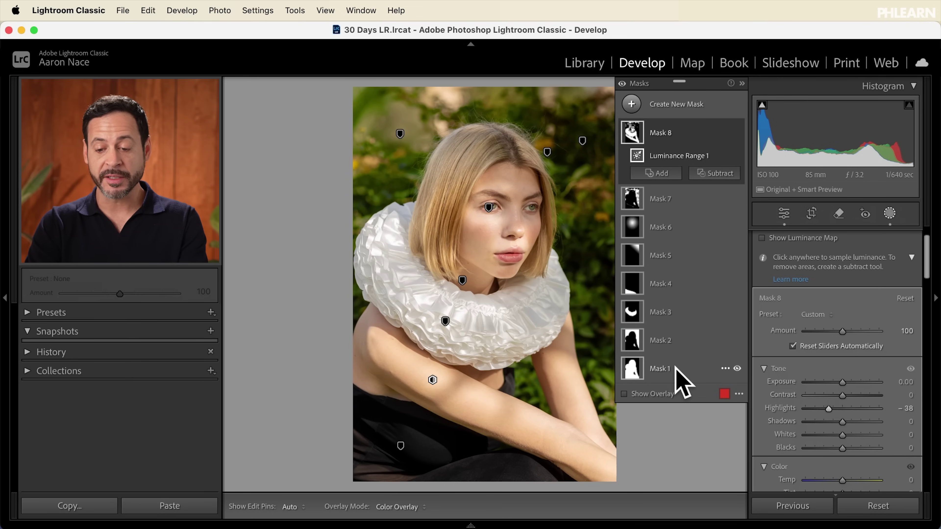
- Compare the photo with the subject mask, Mask 1, switched off and on
{"action": "left_click", "coordinate": [738, 369]}
{"action": "left_click", "coordinate": [738, 368]}
{"action": "left_click", "coordinate": [737, 369]}
{"action": "left_click", "coordinate": [737, 368]}
{"action": "left_click", "coordinate": [737, 369]}
{"action": "left_click", "coordinate": [737, 369]}
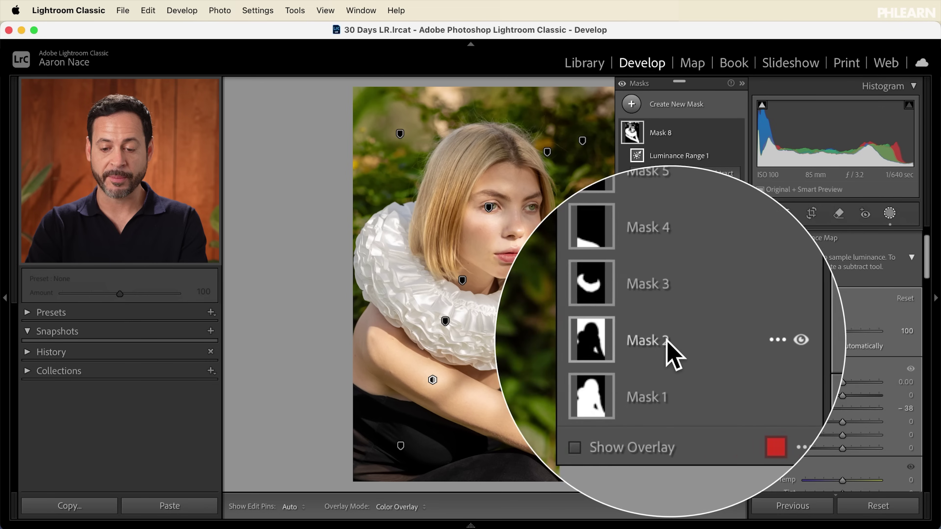
- Compare the photo with the background mask, Mask 2, switched off and on
{"action": "left_click", "coordinate": [738, 341]}
{"action": "left_click", "coordinate": [737, 341]}
{"action": "left_click", "coordinate": [737, 340]}
{"action": "left_click", "coordinate": [737, 341]}
{"action": "left_click", "coordinate": [737, 341]}
{"action": "left_click", "coordinate": [737, 340]}
- Compare the photo with Mask 3 and then Mask 4 individually switched off and on
{"action": "left_click", "coordinate": [737, 312]}
{"action": "left_click", "coordinate": [738, 312]}
{"action": "left_click", "coordinate": [737, 283]}
{"action": "left_click", "coordinate": [737, 284]}
{"action": "left_click", "coordinate": [737, 284]}
{"action": "left_click", "coordinate": [737, 283]}
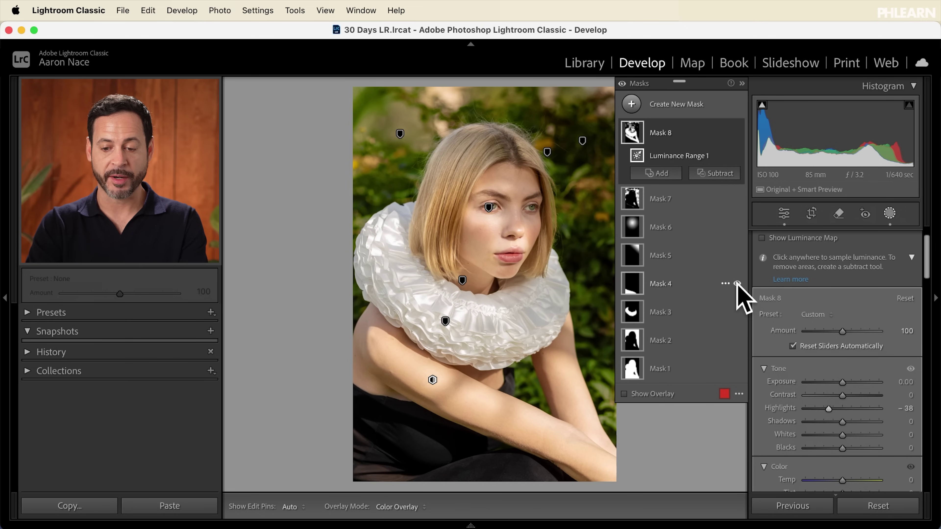
- Compare the photo with the Linear Gradient mask, Mask 5, switched off and on
{"action": "left_click", "coordinate": [736, 255]}
{"action": "left_click", "coordinate": [737, 255]}
{"action": "left_click", "coordinate": [737, 255]}
{"action": "left_click", "coordinate": [737, 255]}
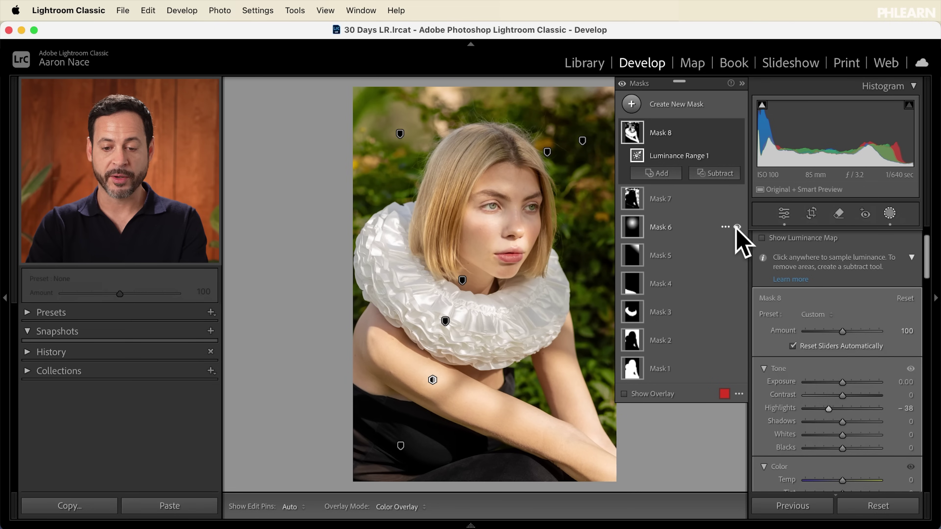
- Compare the photo with the Radial Gradient mask, Mask 6, switched off and on
{"action": "left_click", "coordinate": [737, 227]}
{"action": "left_click", "coordinate": [736, 227]}
{"action": "left_click", "coordinate": [737, 227]}
{"action": "left_click", "coordinate": [737, 227]}
{"action": "left_click", "coordinate": [737, 227]}
{"action": "left_click", "coordinate": [738, 227]}
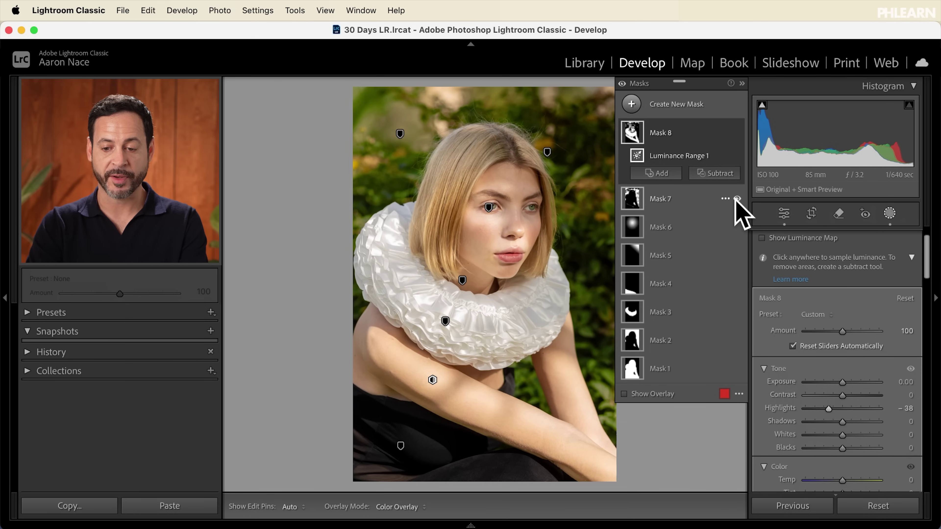
- Compare the photo with and without Mask 7's foliage color adjustment and leave that mask switched off
{"action": "left_click", "coordinate": [738, 198]}
{"action": "left_click", "coordinate": [738, 199]}
{"action": "left_click", "coordinate": [737, 198]}
{"action": "left_click", "coordinate": [737, 199]}
{"action": "left_click", "coordinate": [738, 199]}
{"action": "left_click", "coordinate": [737, 198]}
{"action": "left_click", "coordinate": [738, 199]}
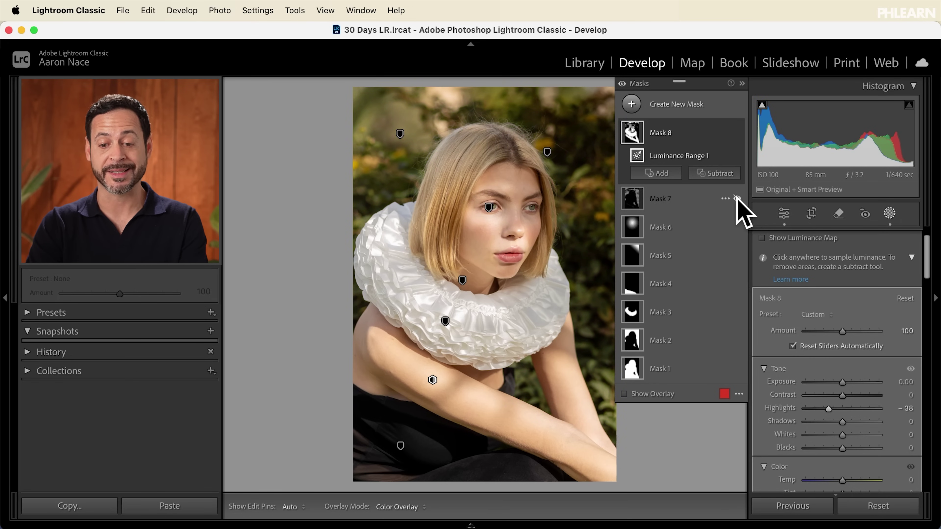
{"action": "left_click", "coordinate": [737, 198]}
{"action": "left_click", "coordinate": [737, 199]}
- Recheck Mask 8's effect by switching it off and on while Mask 7 is hidden
{"action": "left_click", "coordinate": [737, 132]}
{"action": "left_click", "coordinate": [737, 133]}
{"action": "left_click", "coordinate": [737, 132]}
{"action": "left_click", "coordinate": [738, 132]}
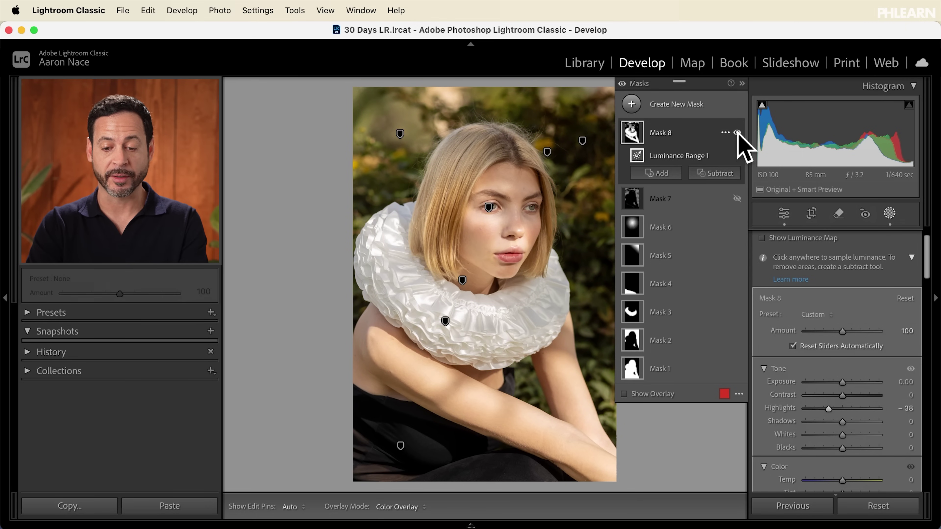
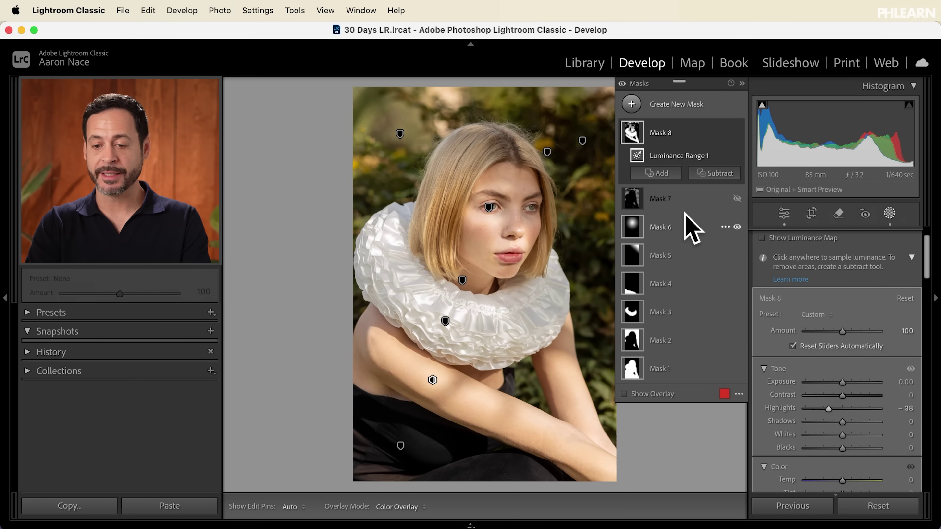
- Enlarge Mask 6's radial gradient in width and height and recentre it on the woman's nose and eyes
{"action": "left_click", "coordinate": [665, 227]}
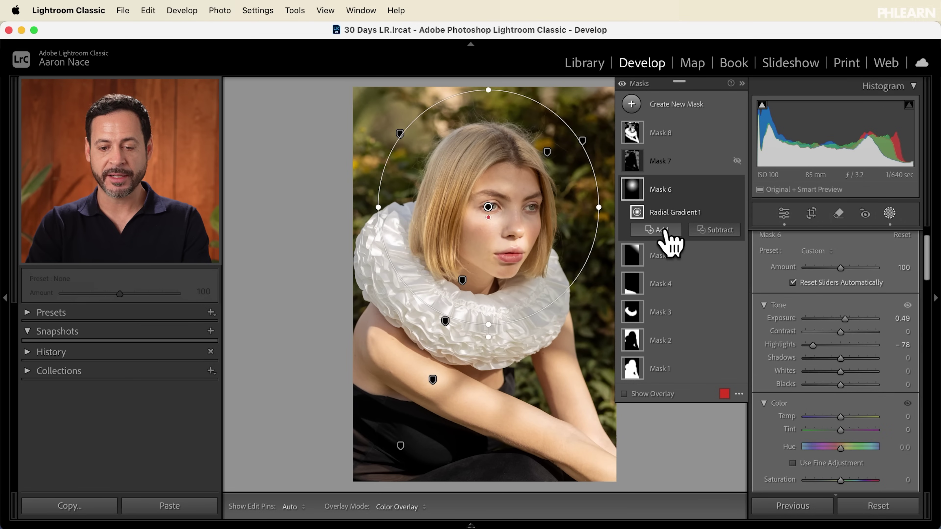
{"action": "mouse_move", "coordinate": [489, 207]}
{"action": "left_mouse_down"}
{"action": "mouse_move", "coordinate": [529, 194]}
{"action": "mouse_move", "coordinate": [493, 233]}
{"action": "mouse_move", "coordinate": [500, 211]}
{"action": "left_mouse_up"}
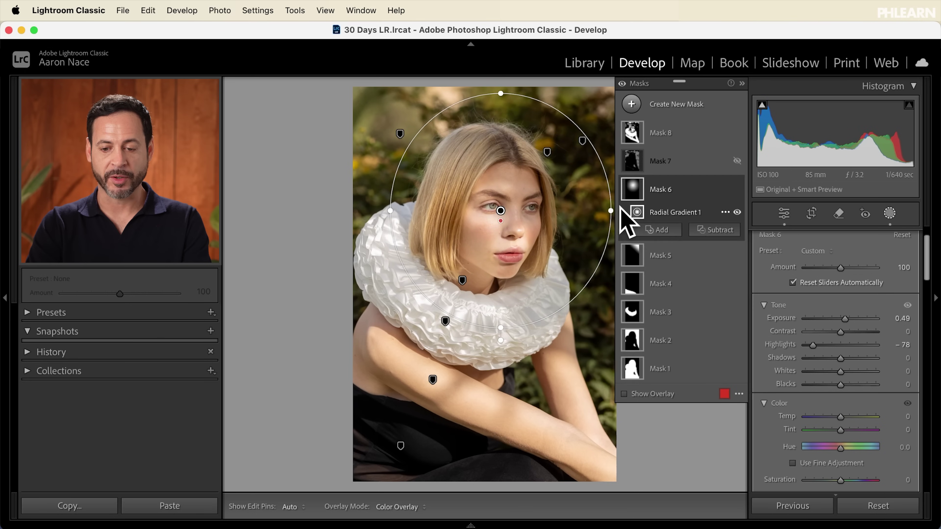
{"action": "left_click_drag", "start_coordinate": [611, 209], "coordinate": [631, 209]}
{"action": "left_click_drag", "start_coordinate": [500, 328], "coordinate": [502, 362]}
{"action": "mouse_move", "coordinate": [500, 210]}
{"action": "left_mouse_down"}
{"action": "mouse_move", "coordinate": [500, 276]}
{"action": "mouse_move", "coordinate": [503, 205]}
{"action": "left_mouse_up"}
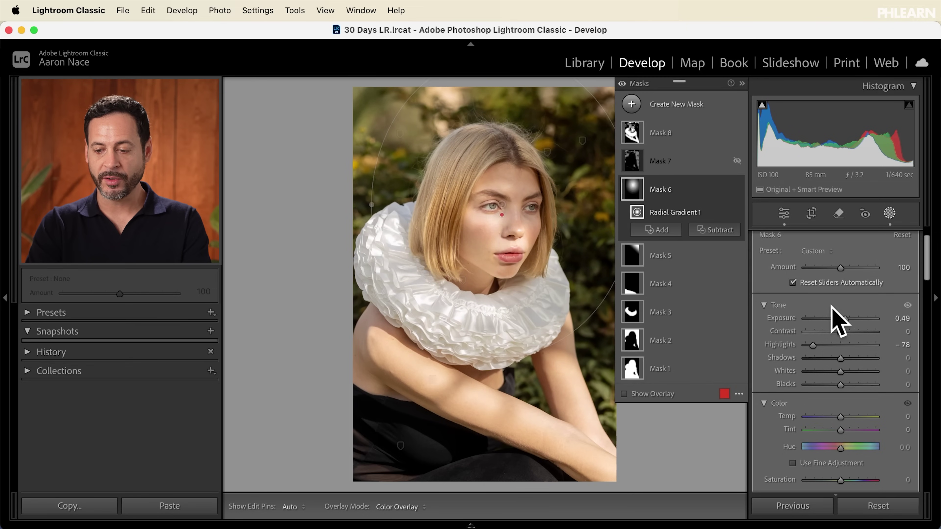
- Set Mask 6's Exposure to 0.75 and Highlights to -90
{"action": "left_click_drag", "start_coordinate": [843, 314], "coordinate": [846, 317]}
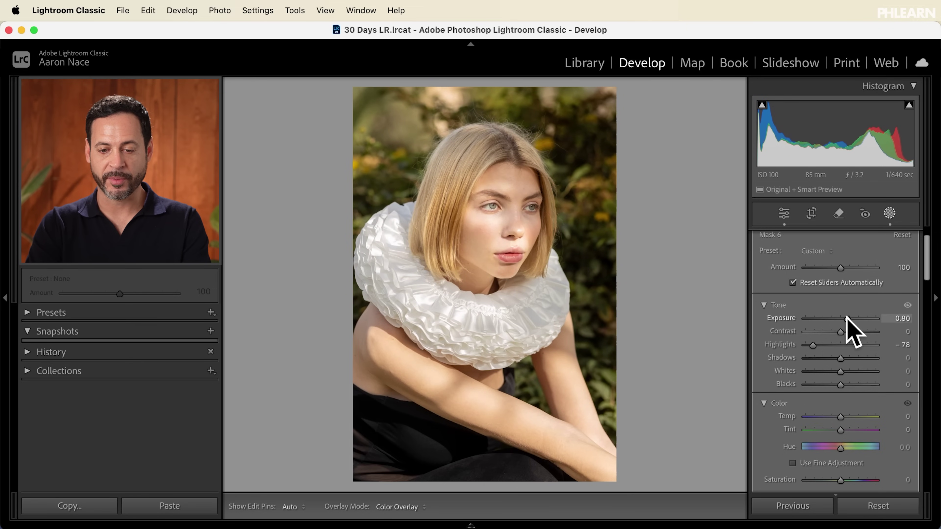
{"action": "left_click_drag", "start_coordinate": [846, 317], "coordinate": [846, 318]}
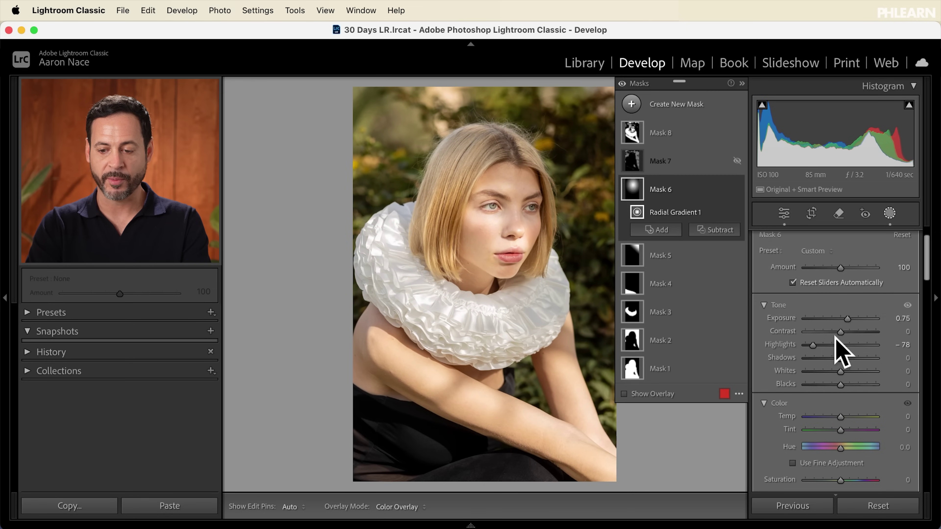
{"action": "left_click_drag", "start_coordinate": [812, 345], "coordinate": [809, 346]}
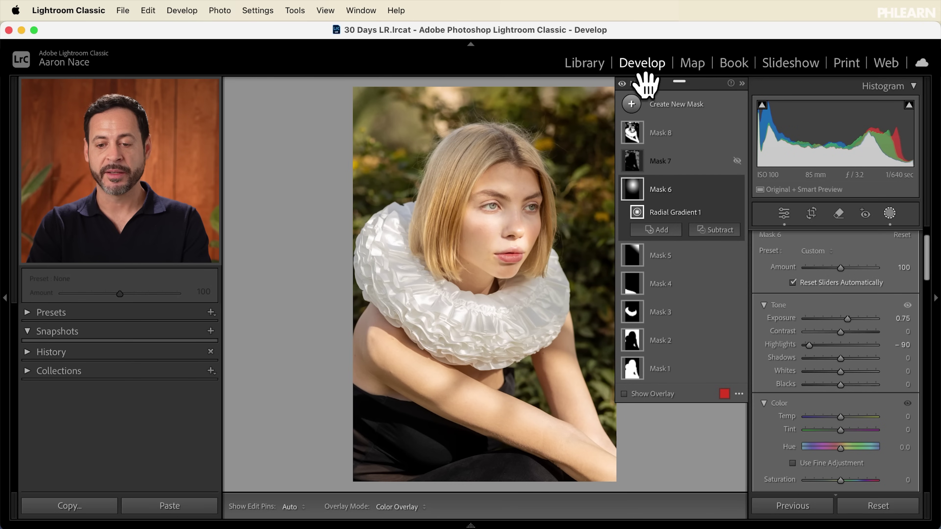
- Leave masking and compare the photo with the Basic adjustments switched off and on
{"action": "left_click", "coordinate": [889, 214]}
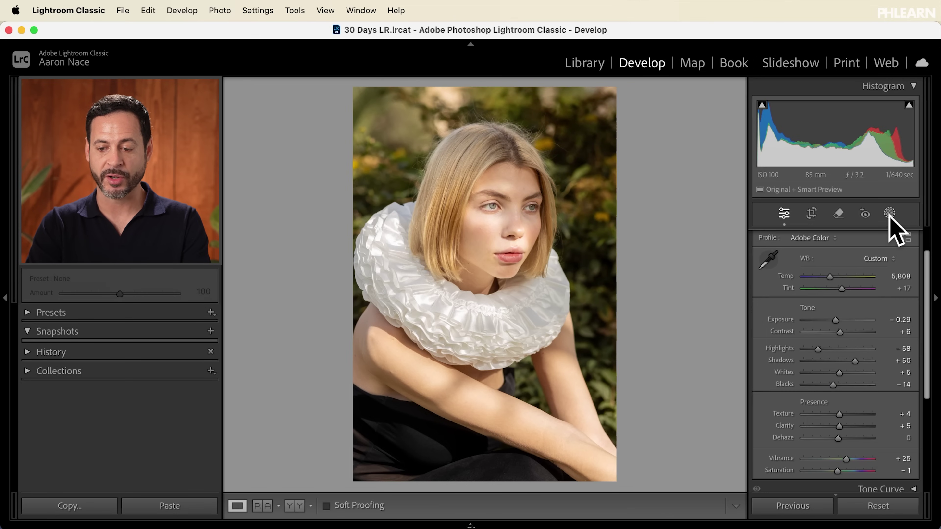
{"action": "scroll", "coordinate": [858, 301], "scroll_direction": "up", "scroll_amount": 3}
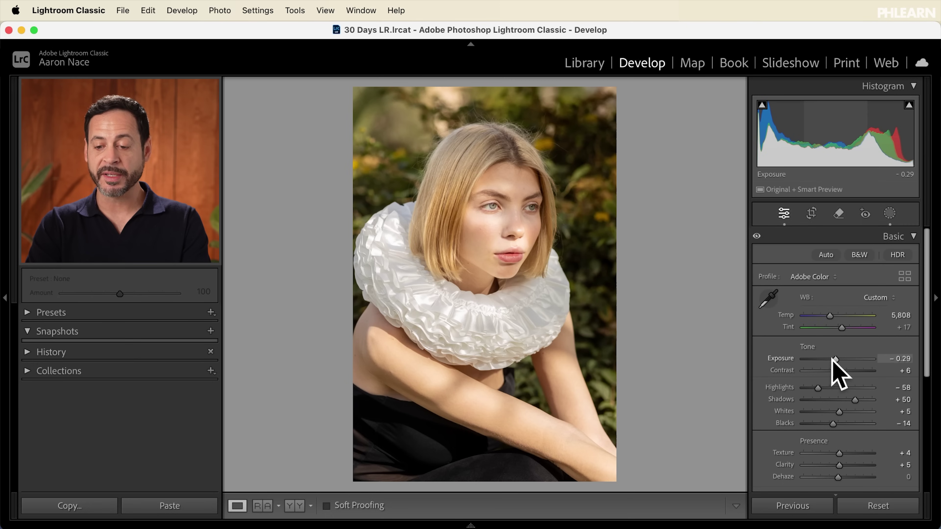
{"action": "left_click", "coordinate": [756, 236]}
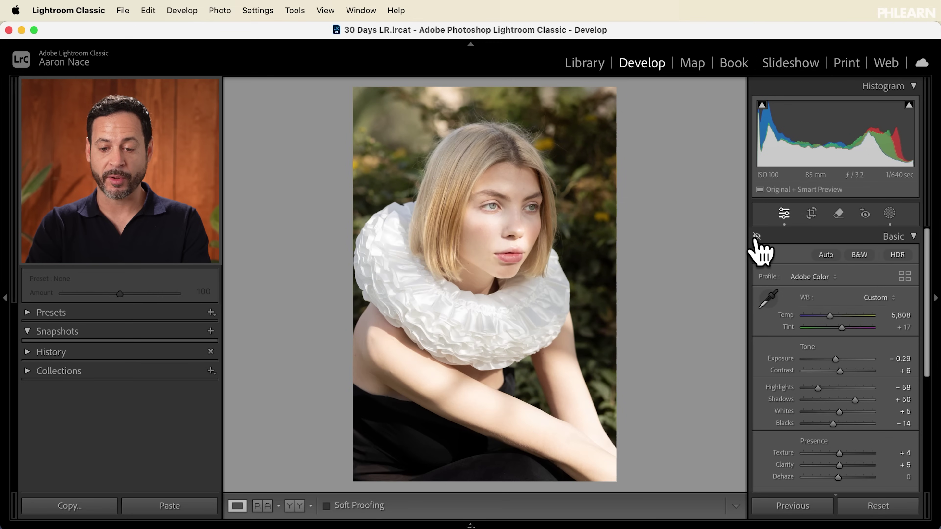
{"action": "left_click", "coordinate": [756, 236]}
{"action": "left_click", "coordinate": [756, 236]}
{"action": "left_click", "coordinate": [756, 236]}
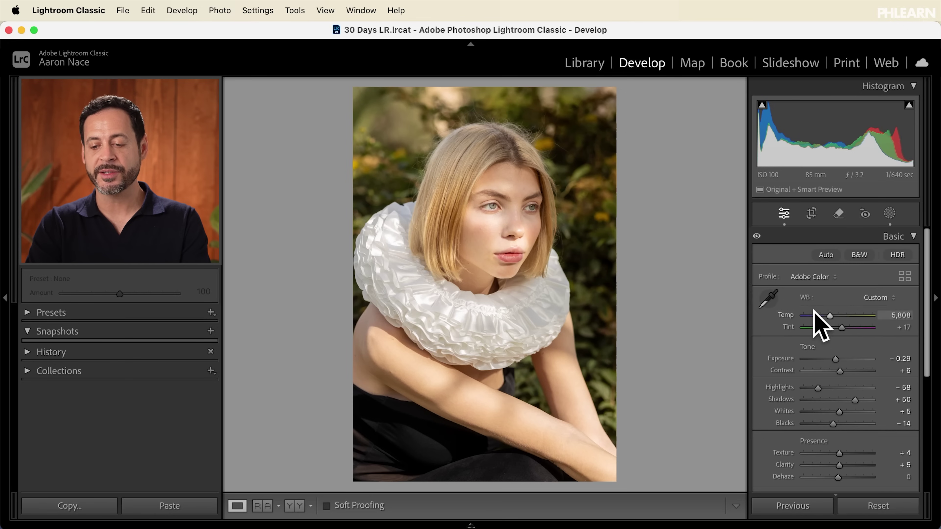
- Set the photo's global Highlights to -59 and return to the list of masks
{"action": "mouse_move", "coordinate": [818, 389]}
{"action": "left_mouse_down"}
{"action": "mouse_move", "coordinate": [870, 384]}
{"action": "mouse_move", "coordinate": [818, 378]}
{"action": "left_mouse_up"}
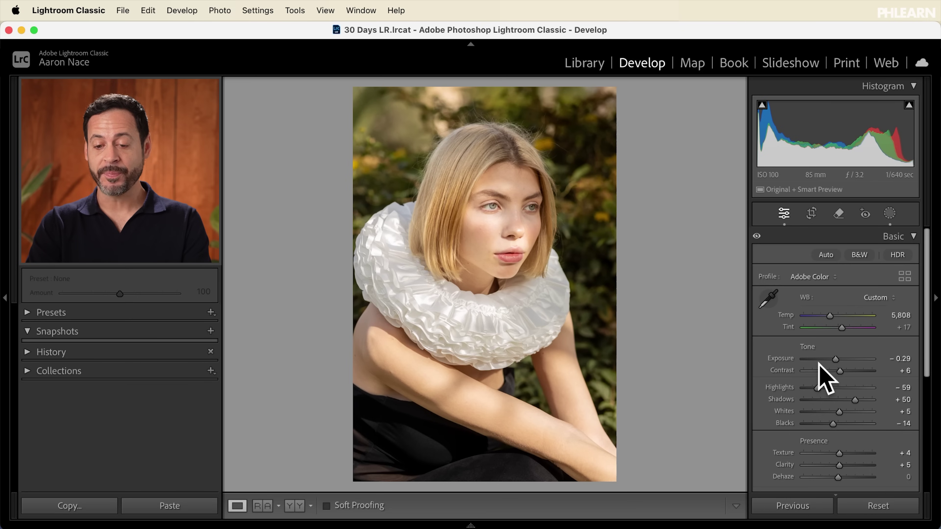
{"action": "left_click", "coordinate": [889, 214]}
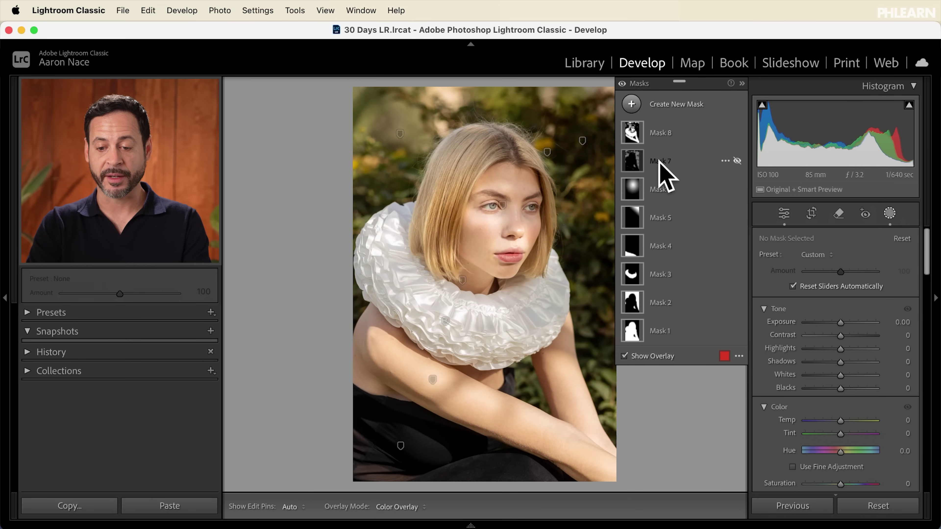
- Set the Exposure of Mask 5's linear gradient to -0.66 and review the other adjustments available for the mask
{"action": "left_click", "coordinate": [661, 215]}
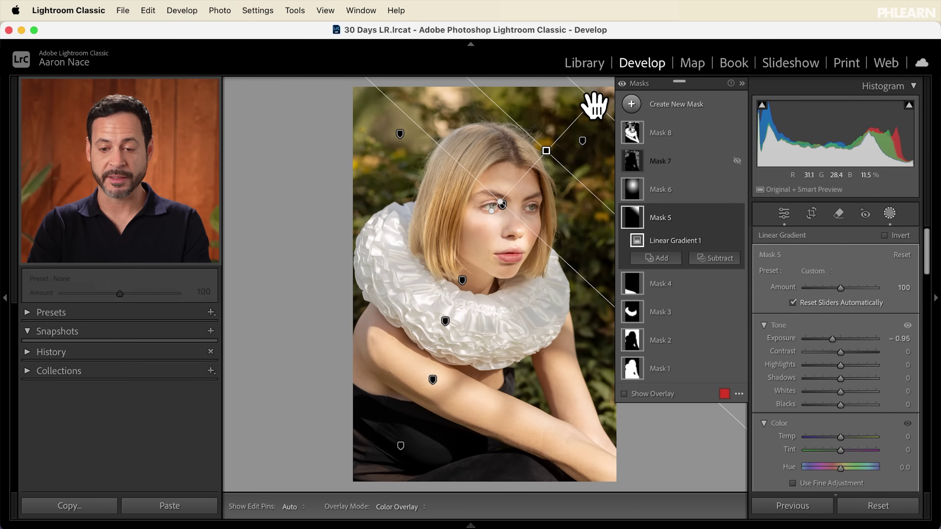
{"action": "mouse_move", "coordinate": [837, 335]}
{"action": "left_mouse_down"}
{"action": "mouse_move", "coordinate": [821, 336]}
{"action": "mouse_move", "coordinate": [850, 336]}
{"action": "mouse_move", "coordinate": [838, 334]}
{"action": "left_mouse_up"}
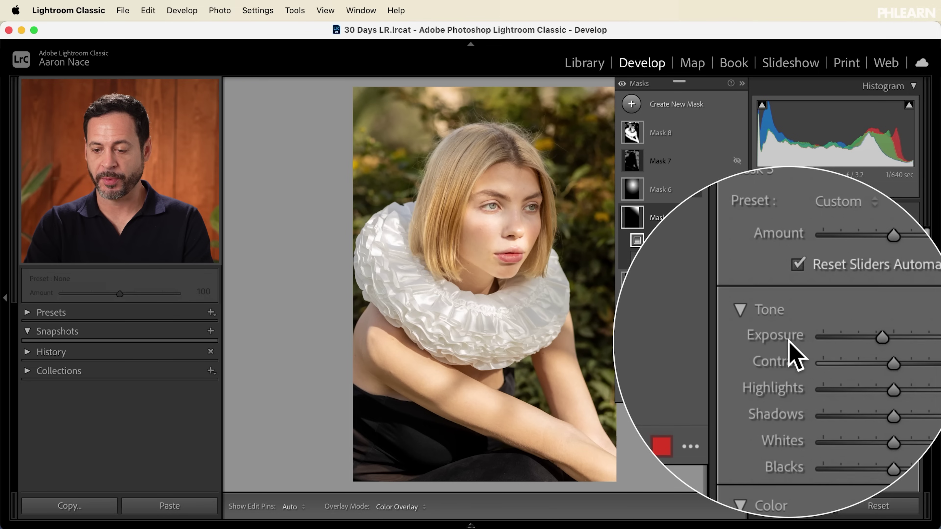
{"action": "scroll", "coordinate": [792, 367], "scroll_direction": "down", "scroll_amount": 5}
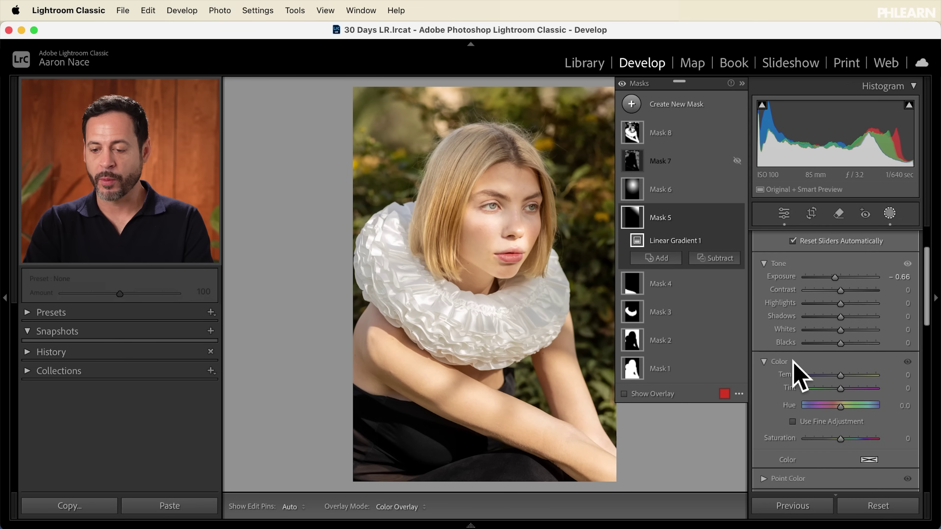
{"action": "scroll", "coordinate": [789, 366], "scroll_direction": "down", "scroll_amount": 3}
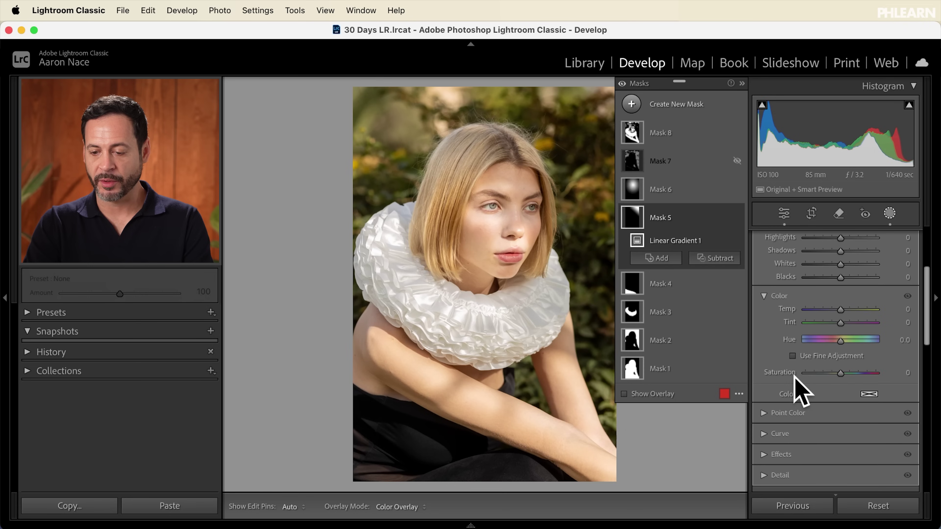
{"action": "scroll", "coordinate": [793, 375], "scroll_direction": "down", "scroll_amount": 4}
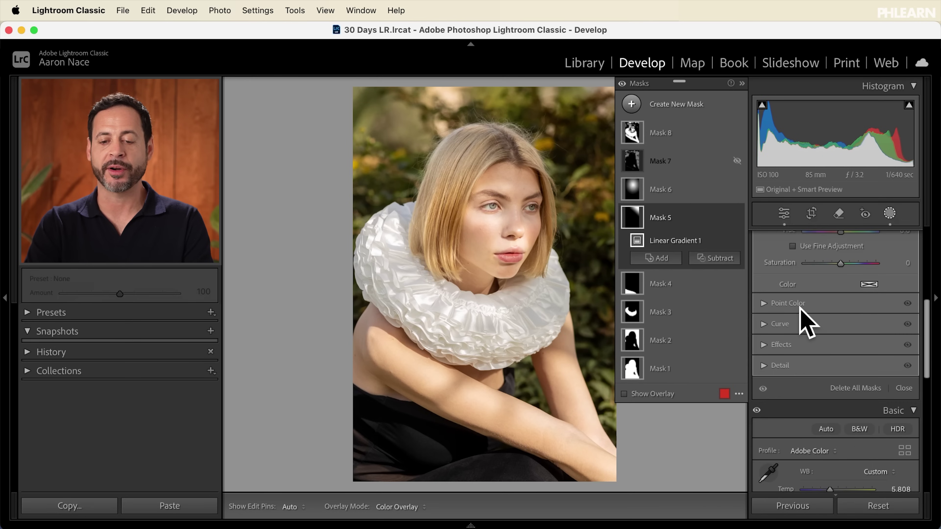
{"action": "scroll", "coordinate": [806, 319], "scroll_direction": "up", "scroll_amount": 10}
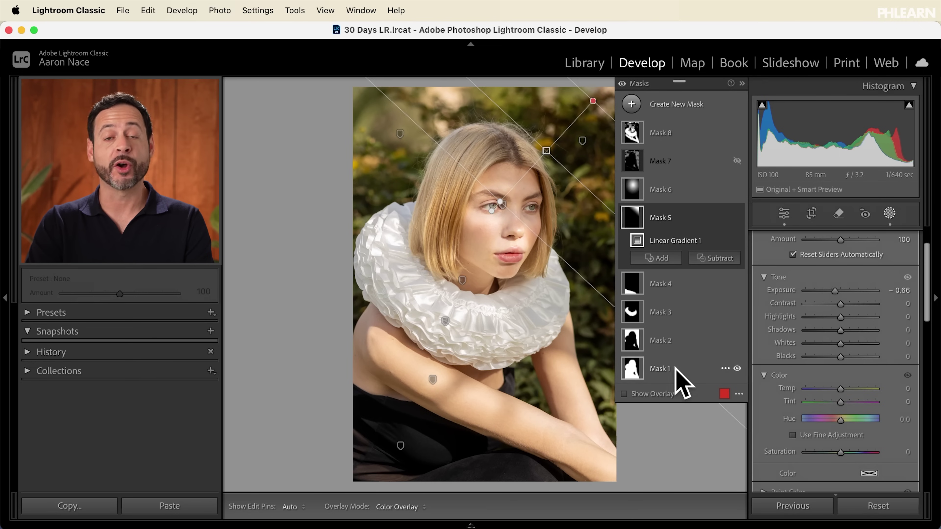
- Compare the portrait with all masks switched off and on twice, leaving them switched on
{"action": "left_click", "coordinate": [622, 83]}
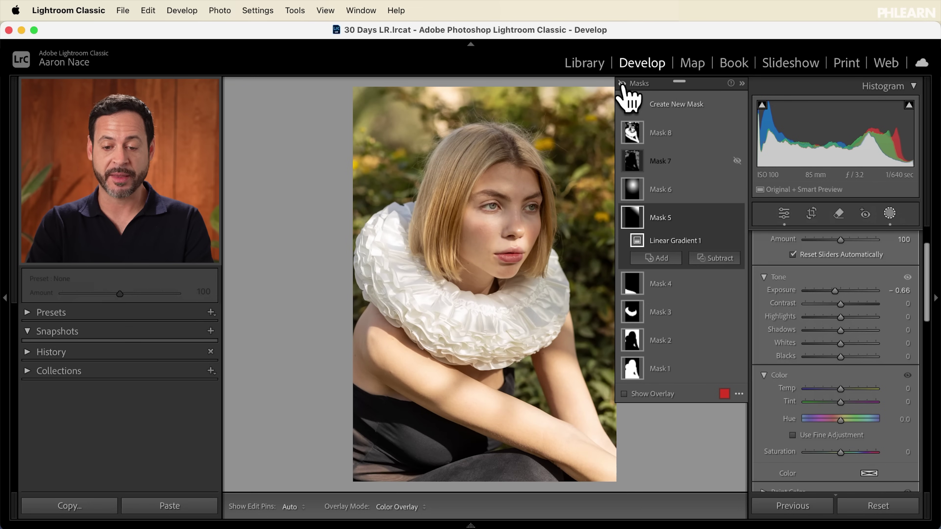
{"action": "left_click", "coordinate": [622, 84]}
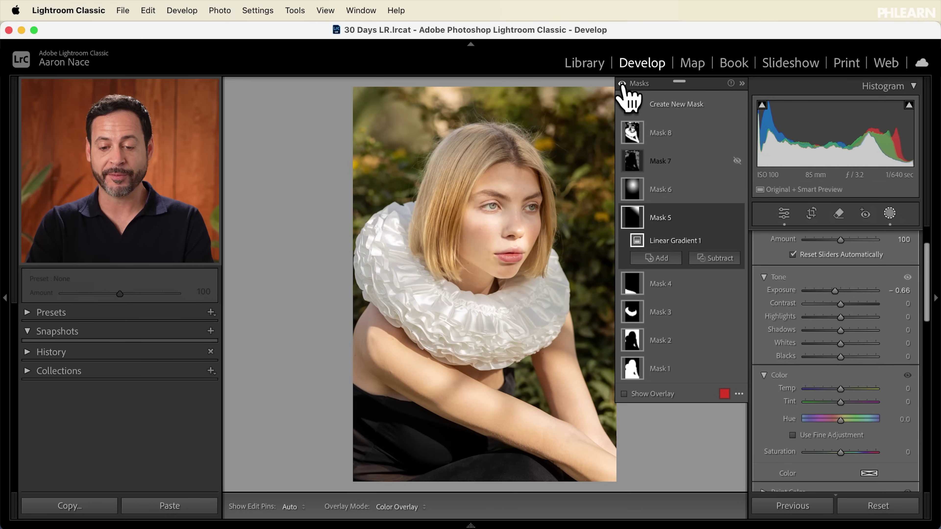
{"action": "left_click", "coordinate": [622, 84]}
{"action": "left_click", "coordinate": [623, 84]}
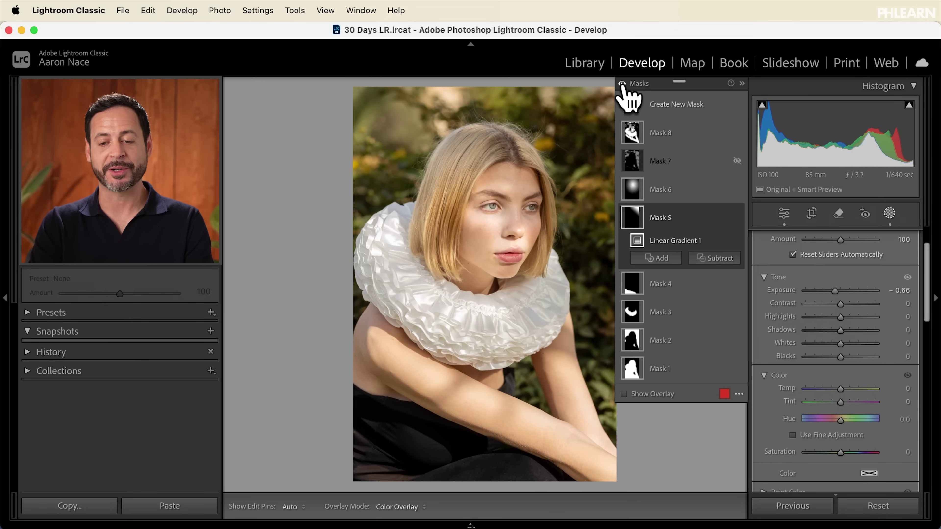